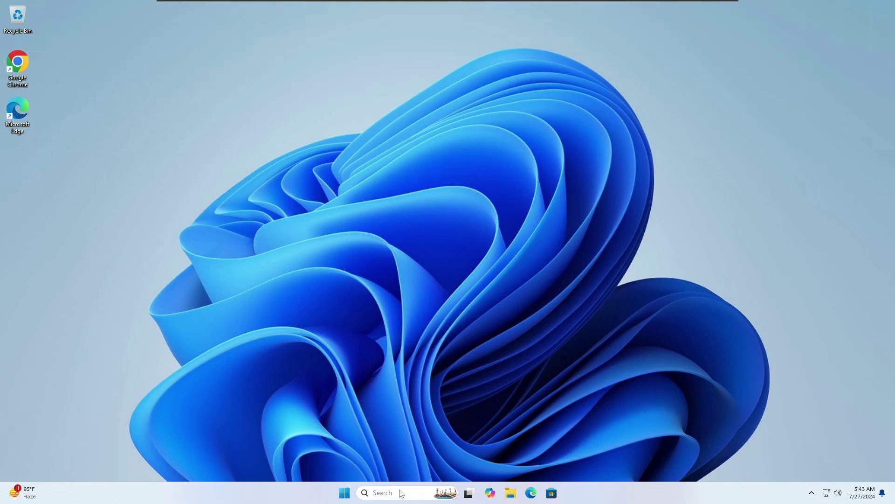
Find the restore point settings by searching for "restore" and turn on system protection for the Windows (C:) drive.
left_click(387, 493)
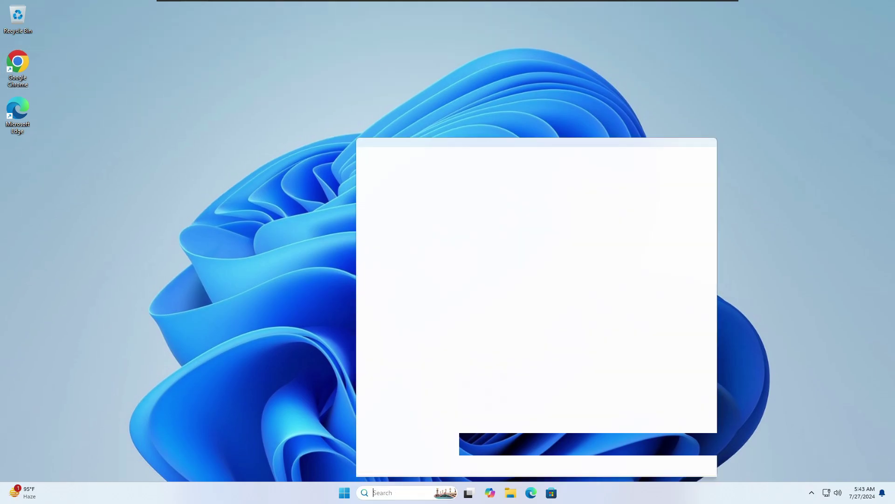
type("restore")
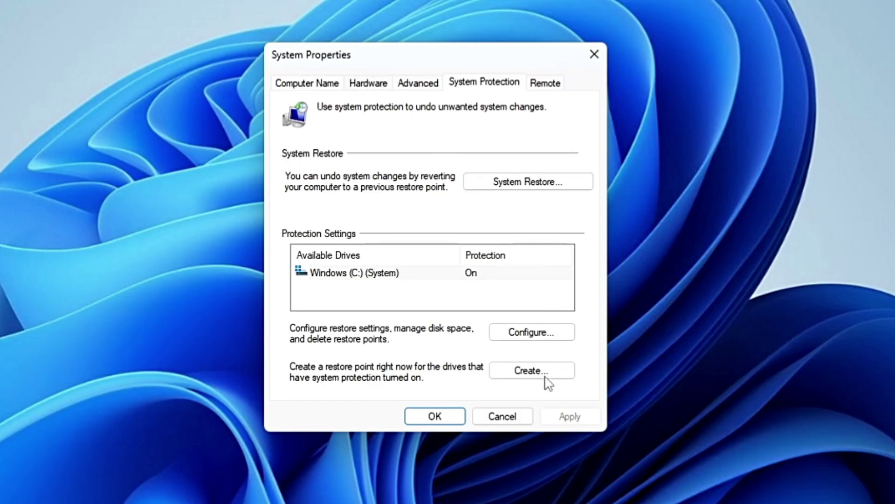
left_click(534, 335)
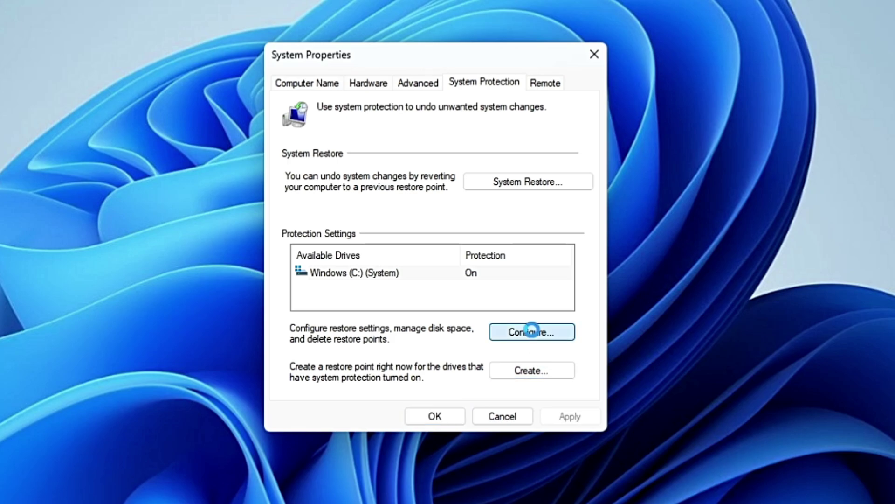
left_click(387, 178)
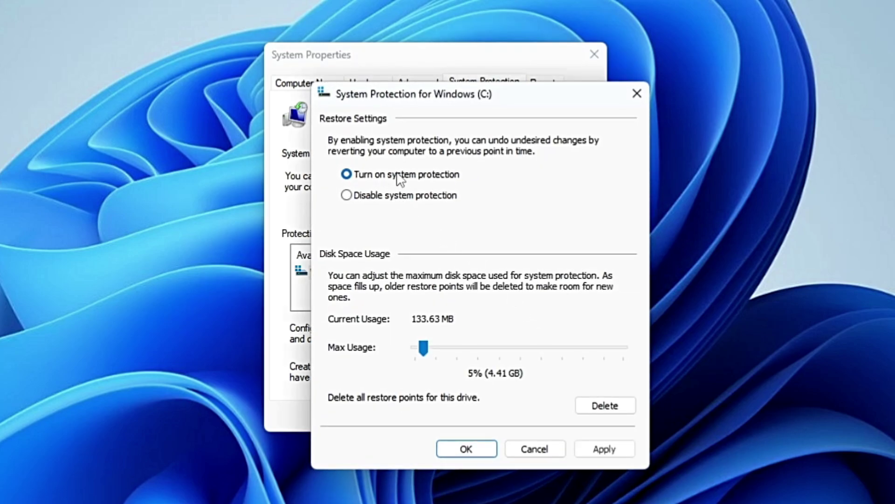
left_click(602, 450)
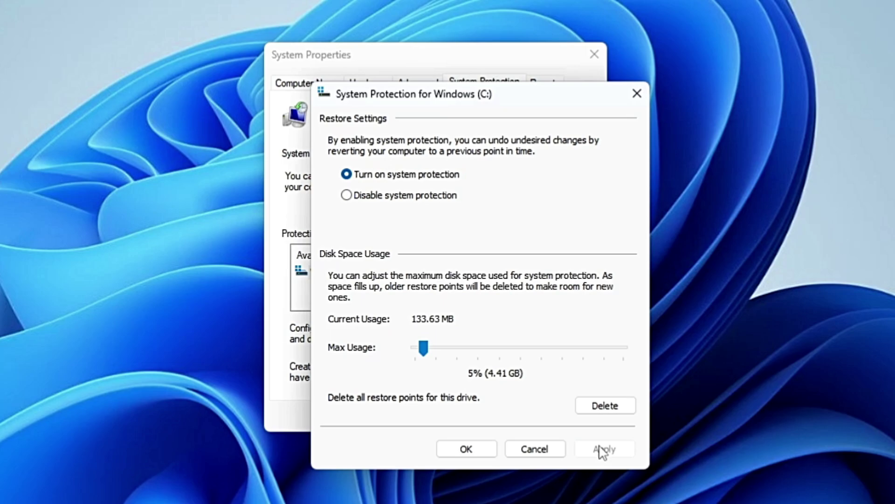
left_click(475, 447)
Create a restore point described as "Internet Optimization" and dismiss the completion message.
left_click(541, 372)
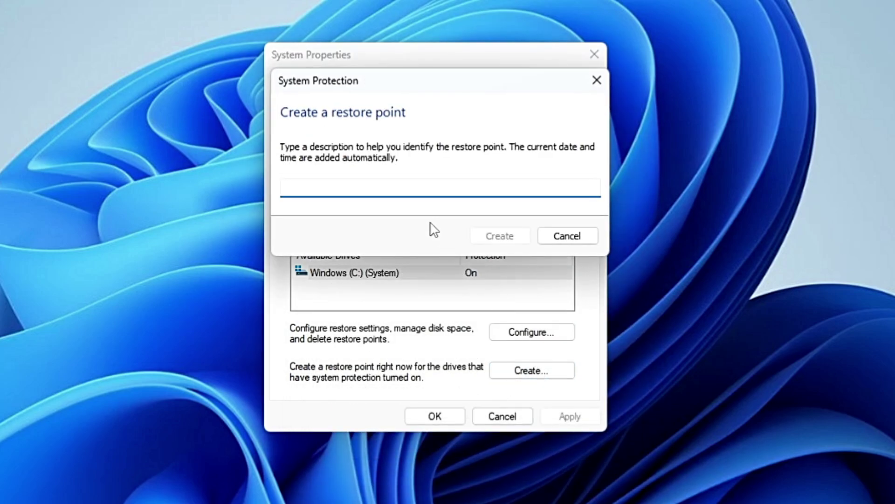
type("Internet Optimization")
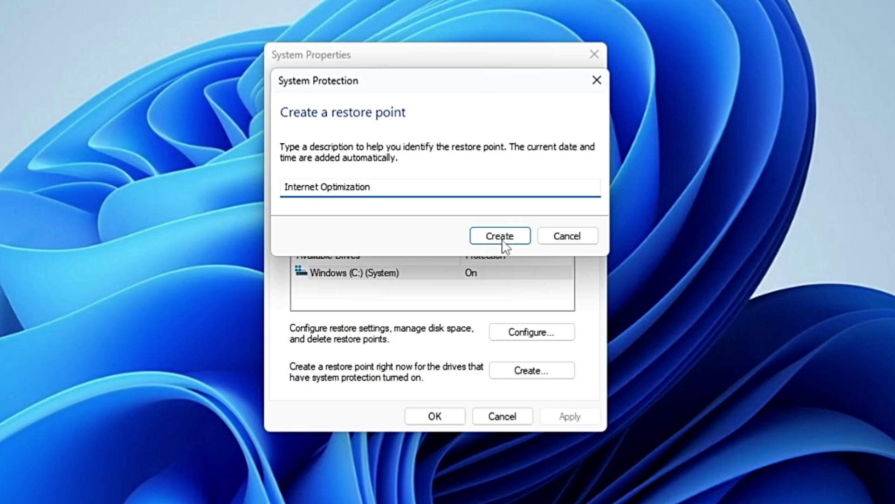
left_click(503, 242)
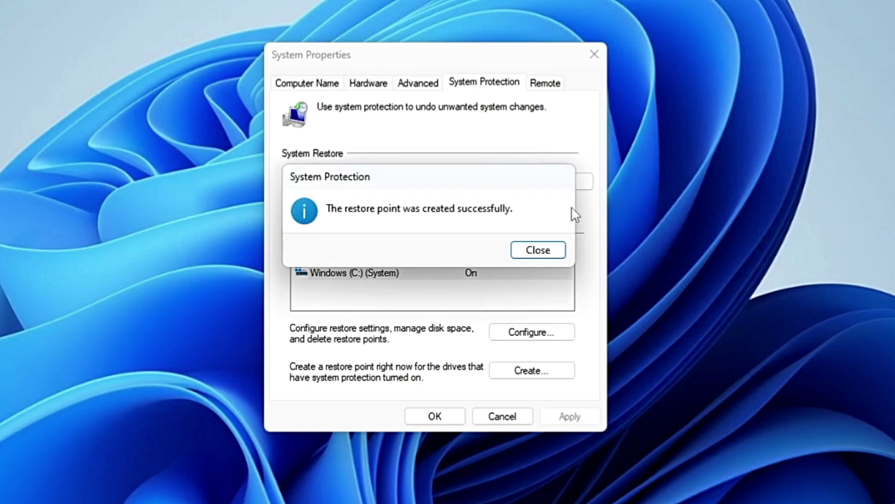
left_click(555, 255)
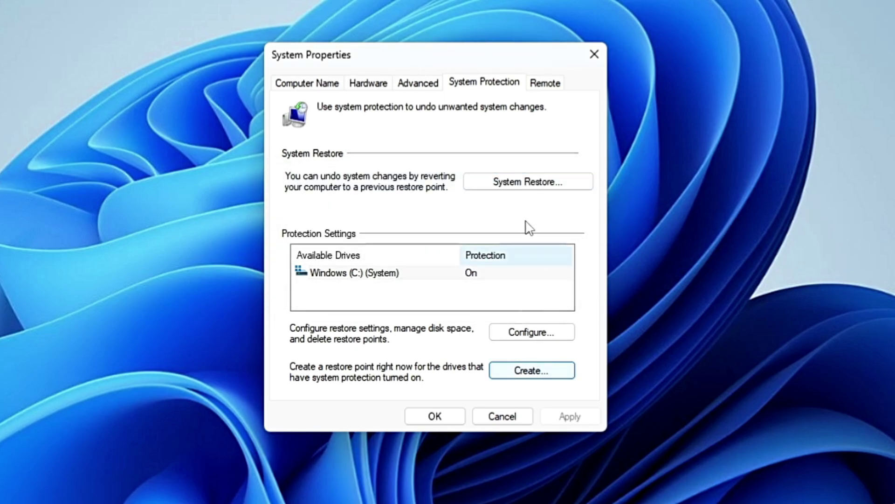
Go through System Restore with the 7/27/2024 5:43:31 AM Internet Optimization point as far as the confirmation page, and cancel.
left_click(526, 182)
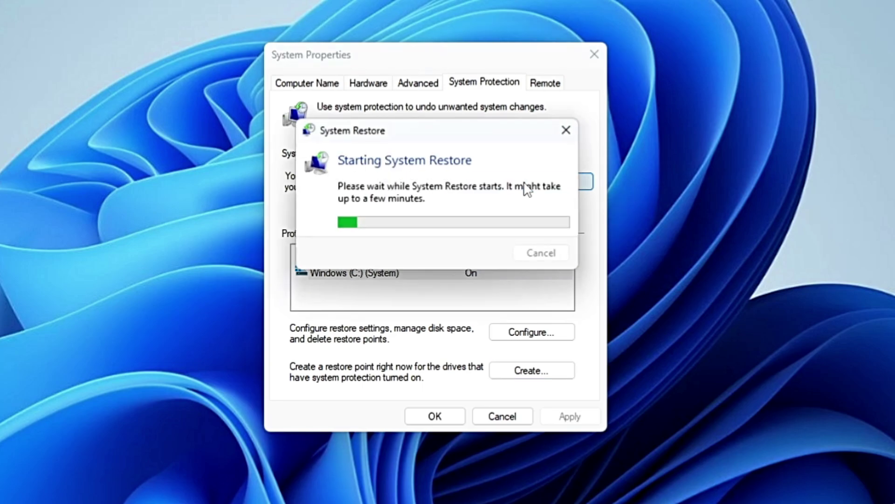
left_click(569, 411)
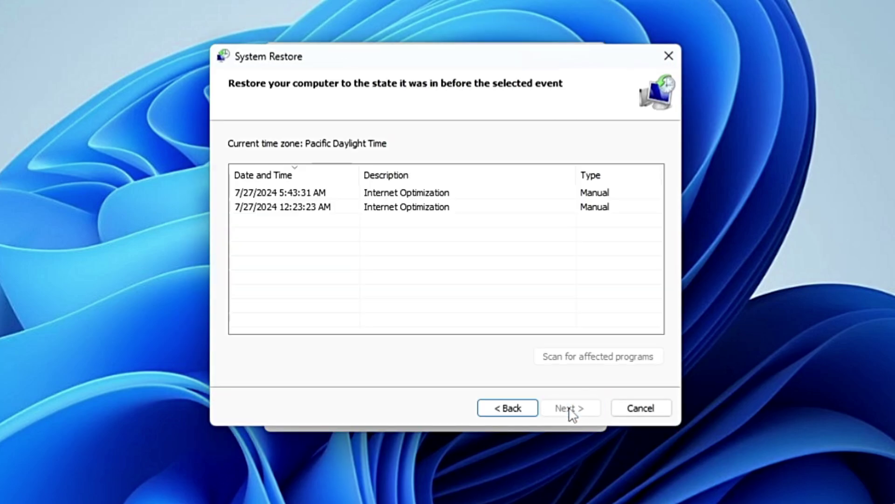
left_click(408, 195)
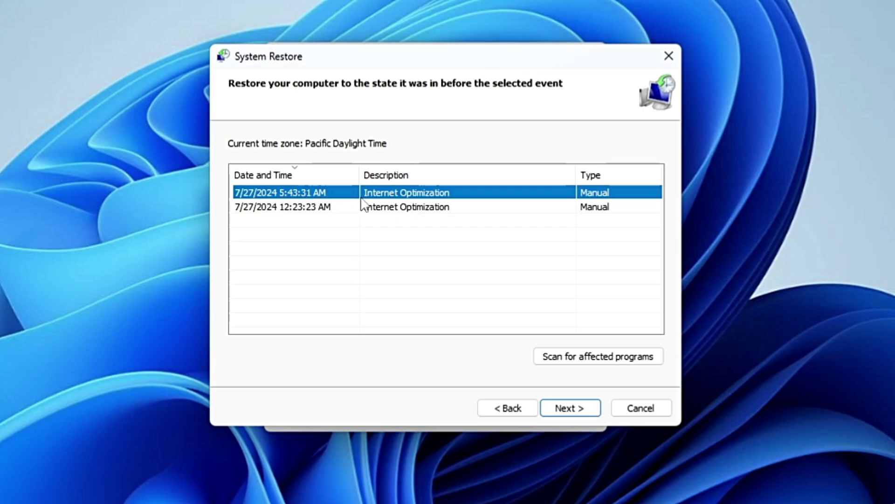
left_click(583, 404)
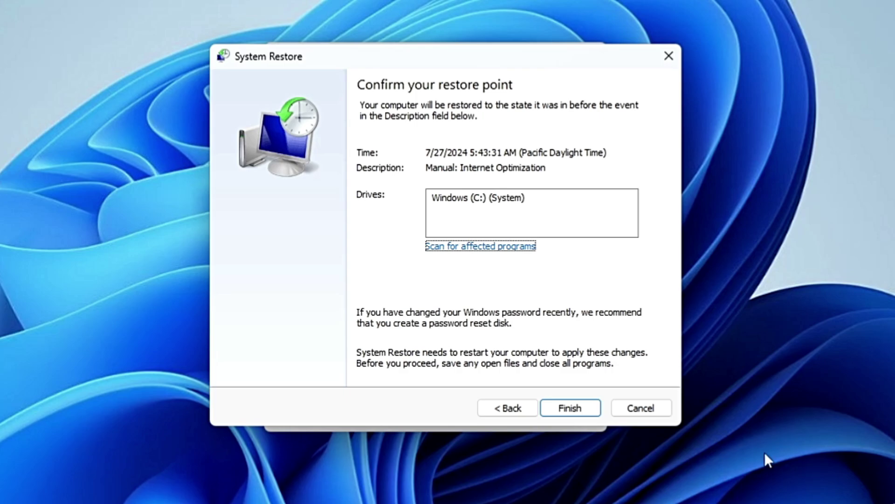
left_click(653, 409)
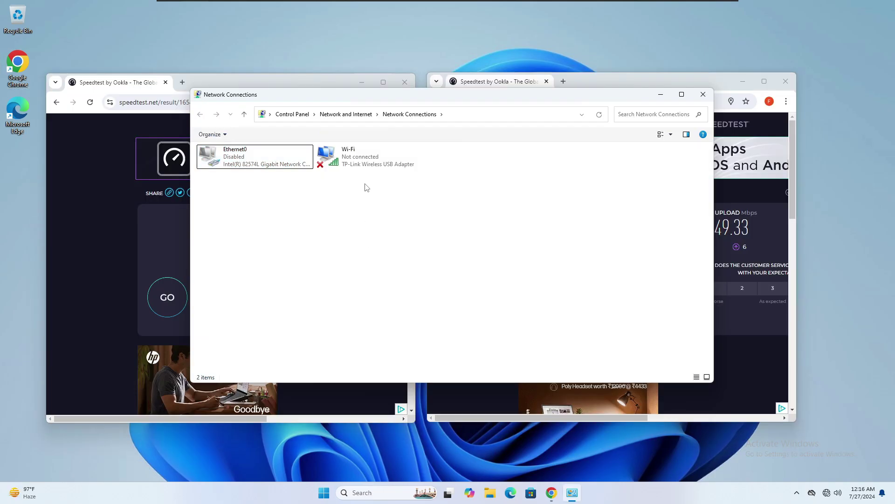
Start the Connect / Disconnect command for the Wi-Fi adapter in Network Connections.
left_click(369, 164)
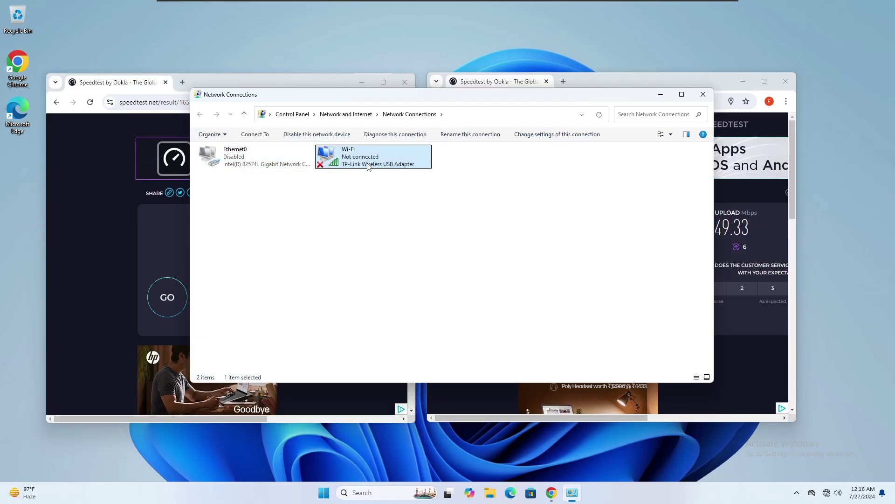
right_click(368, 164)
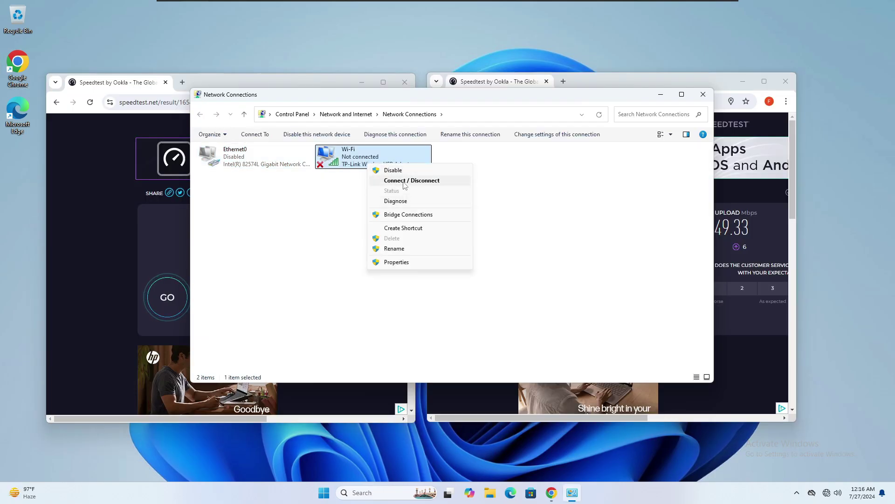
left_click(403, 183)
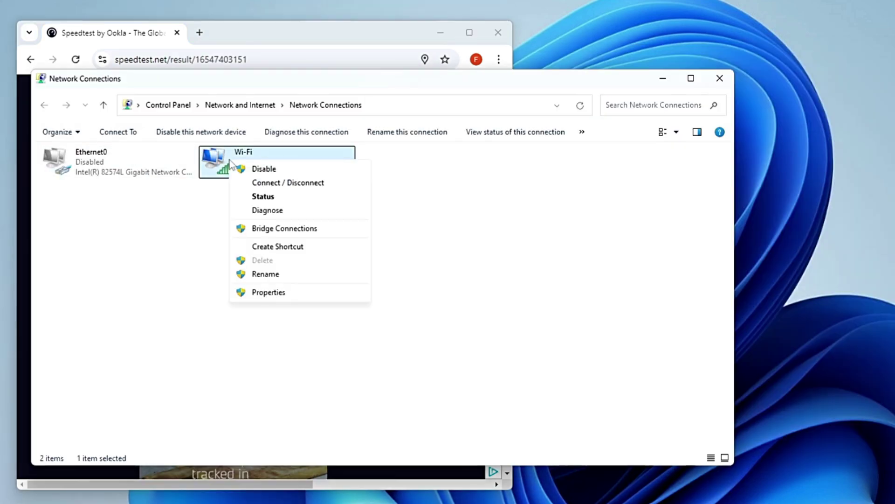
Disable the Wi-Fi adapter and enable the Ethernet0 adapter in Network Connections.
left_click(252, 172)
double_click(124, 176)
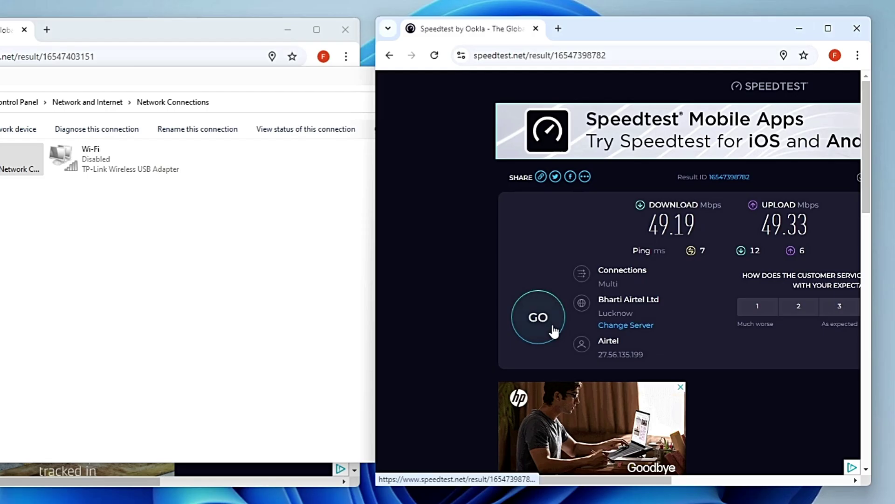
Run a Speedtest over the Ethernet connection, minimizing Network Connections and repositioning the browser window to keep the test in view.
left_click(541, 322)
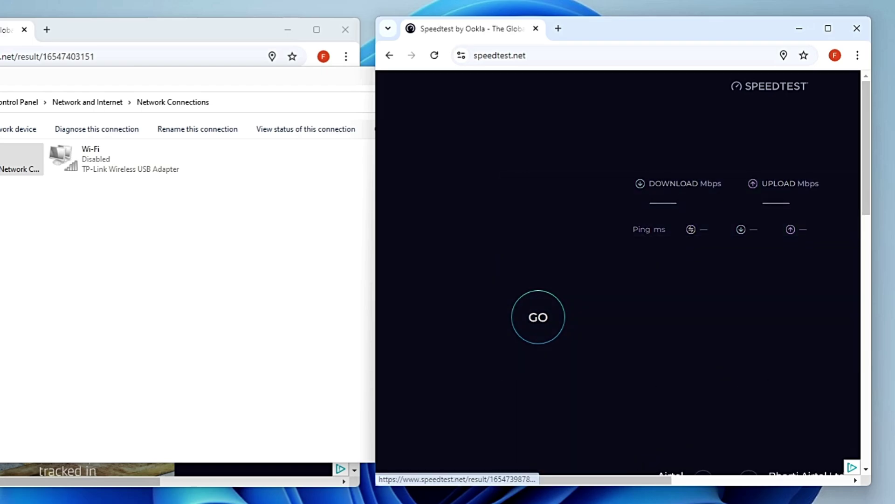
left_click_drag(702, 28, 530, 27)
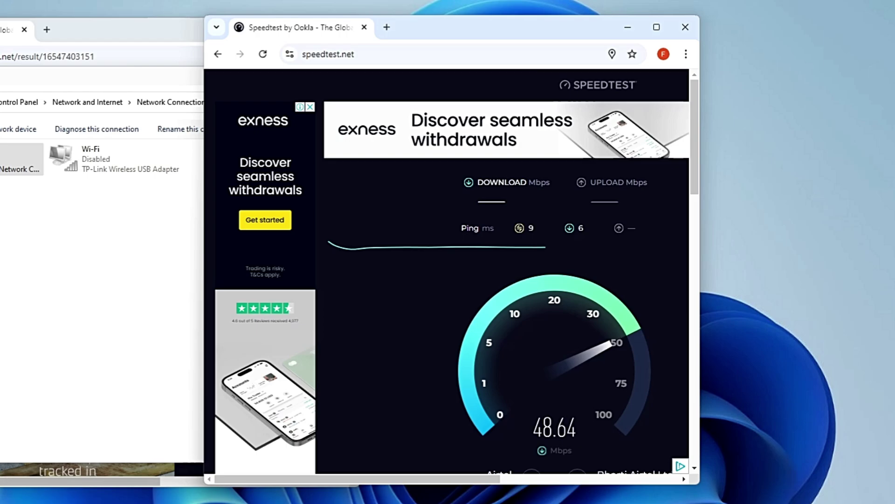
left_click(162, 84)
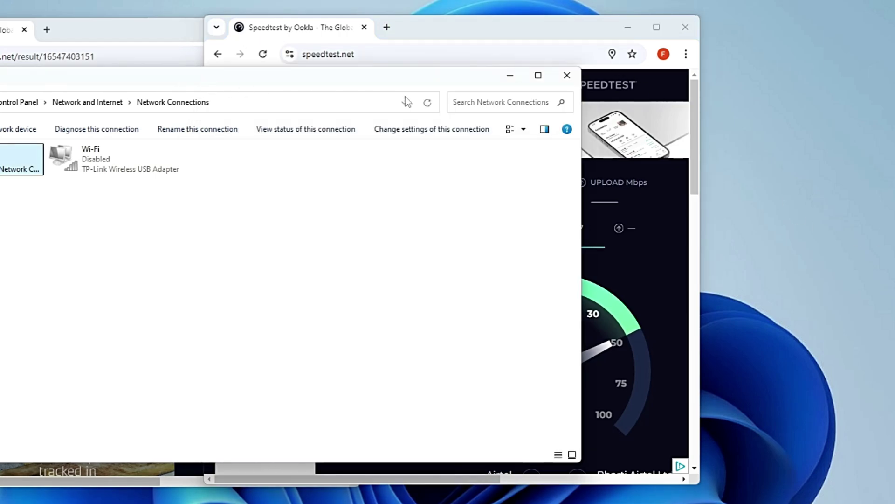
left_click(511, 78)
left_click_drag(490, 32, 646, 34)
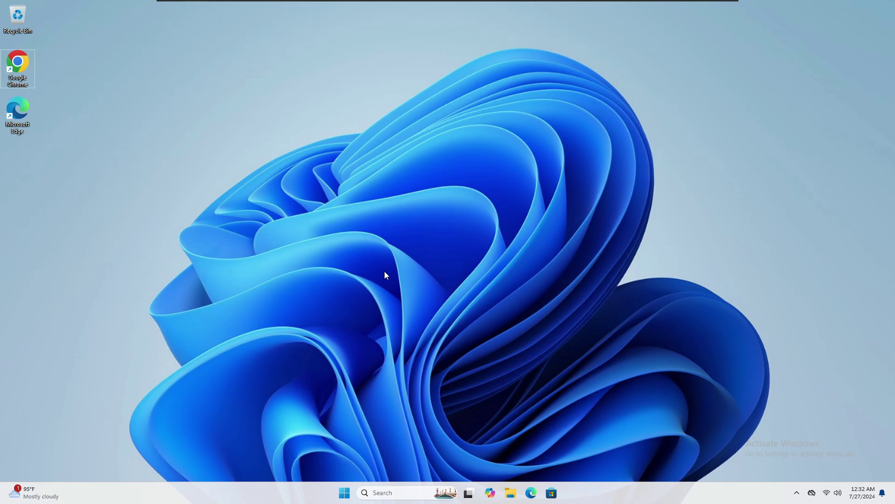
Open Device Manager and expand Network adapters to locate the Intel(R) 82574L Gigabit and TP-Link Wireless USB adapters.
right_click(345, 494)
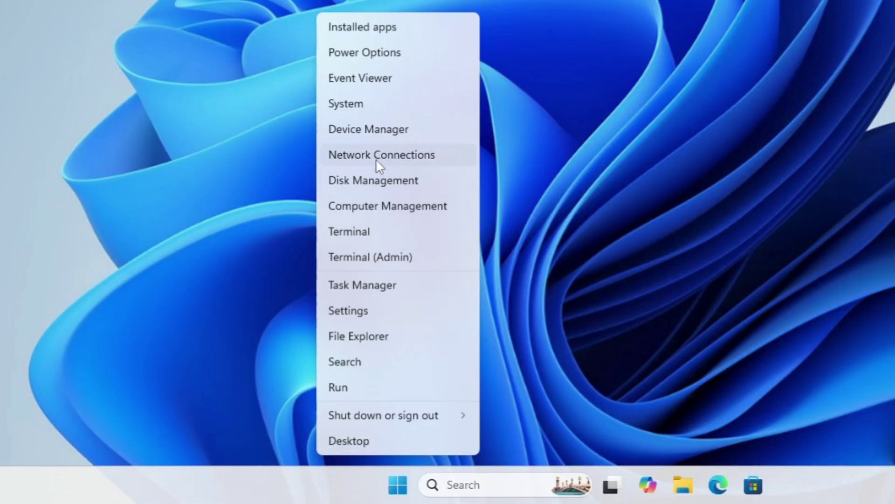
left_click(382, 125)
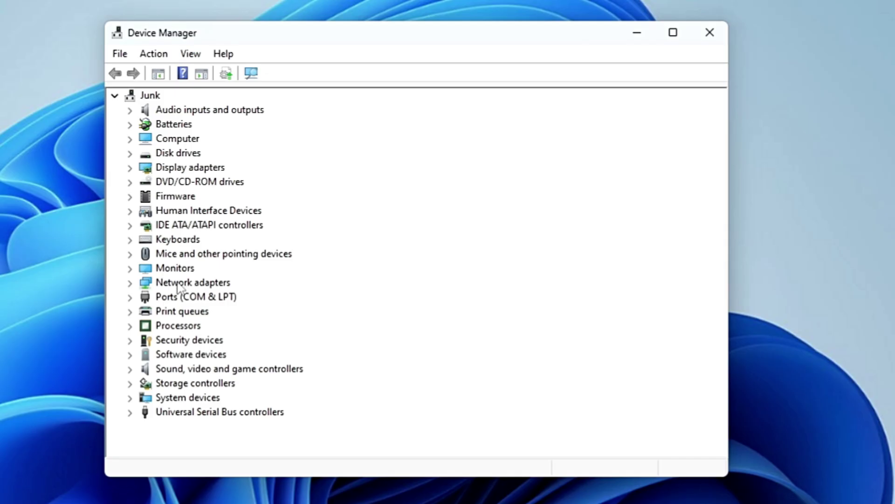
left_click(178, 286)
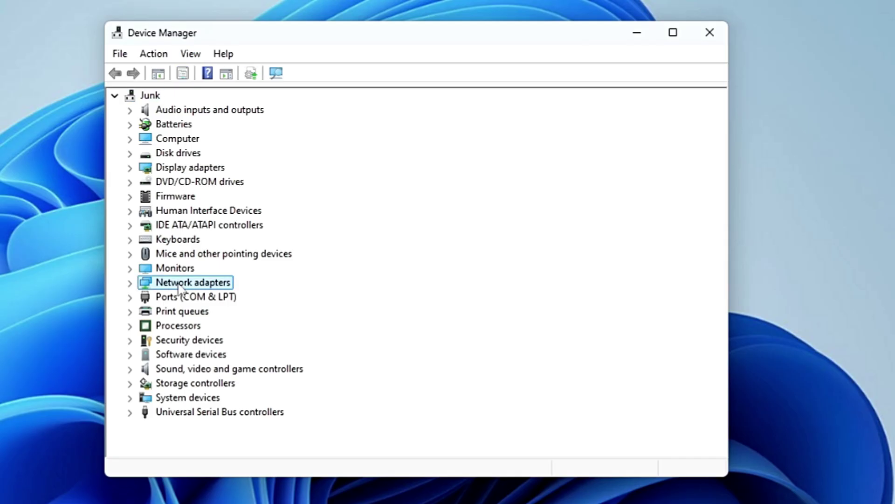
double_click(179, 285)
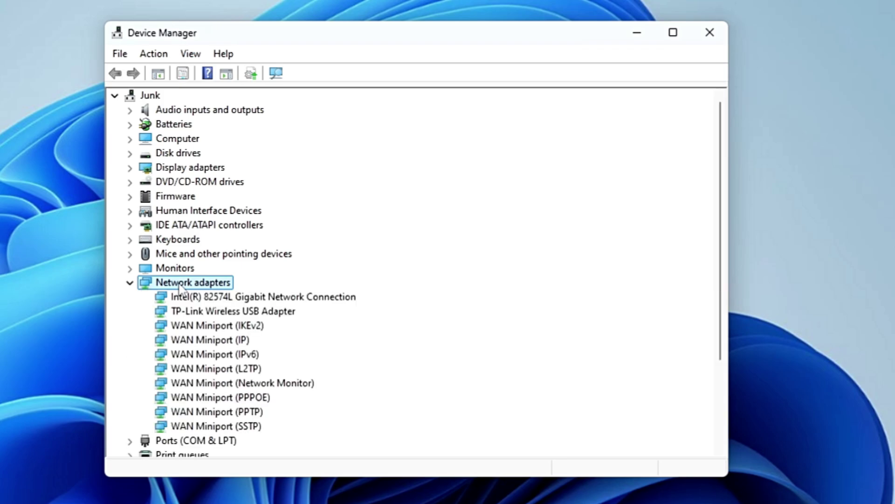
left_click(198, 297)
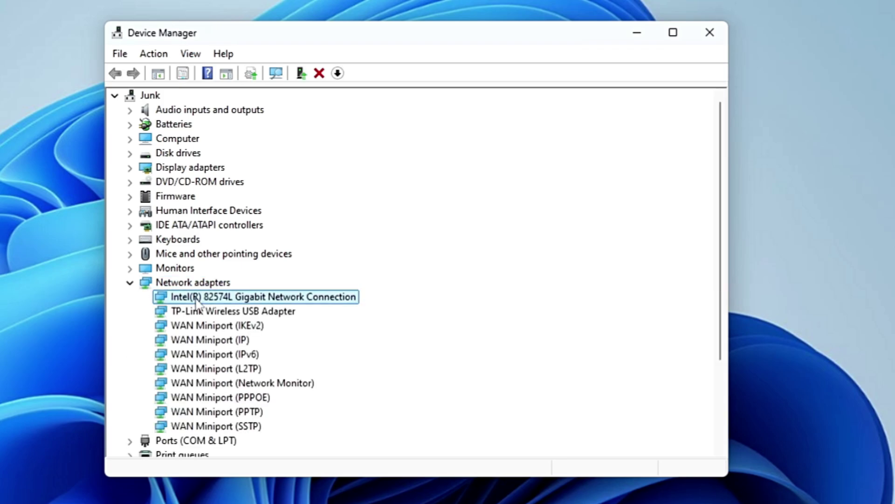
left_click(227, 312)
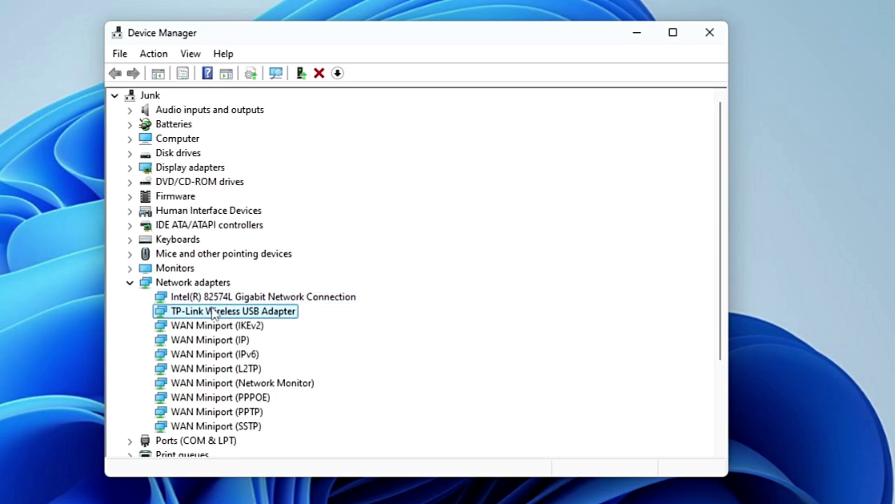
Search automatically for updated drivers for the Intel(R) 82574L Gigabit Network Connection and close the update wizard.
left_click(246, 300)
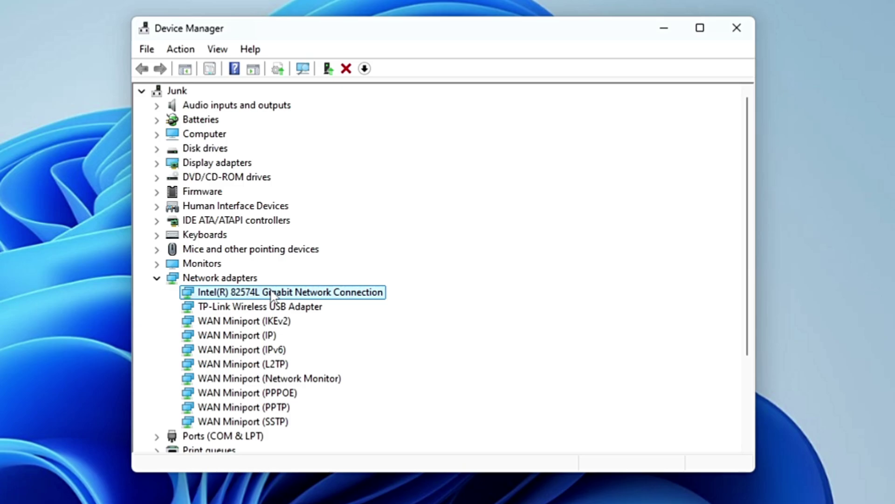
right_click(275, 294)
left_click(309, 301)
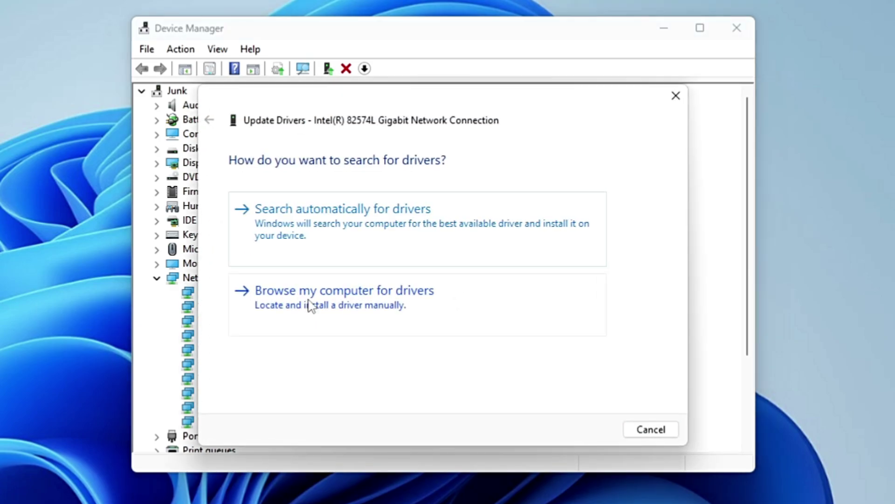
left_click(361, 226)
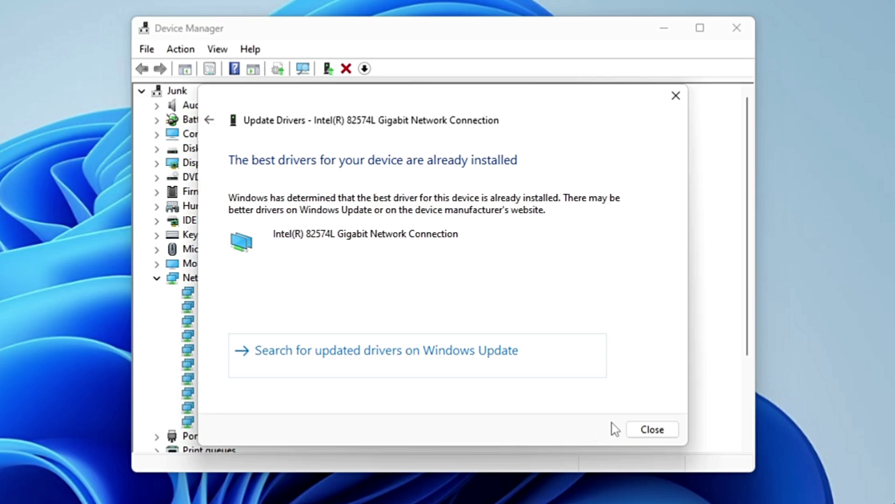
left_click(653, 428)
Search automatically for updated drivers for the TP-Link Wireless USB Adapter and close the update wizard.
left_click(251, 308)
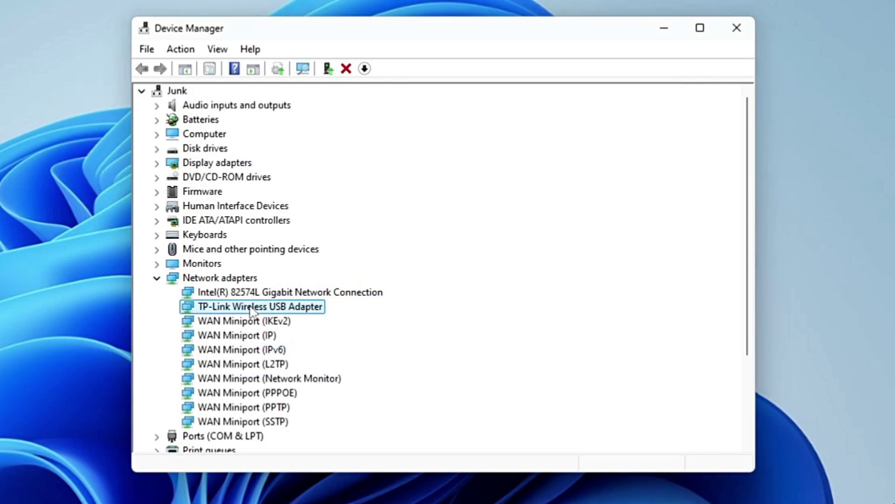
right_click(252, 310)
left_click(292, 316)
left_click(355, 229)
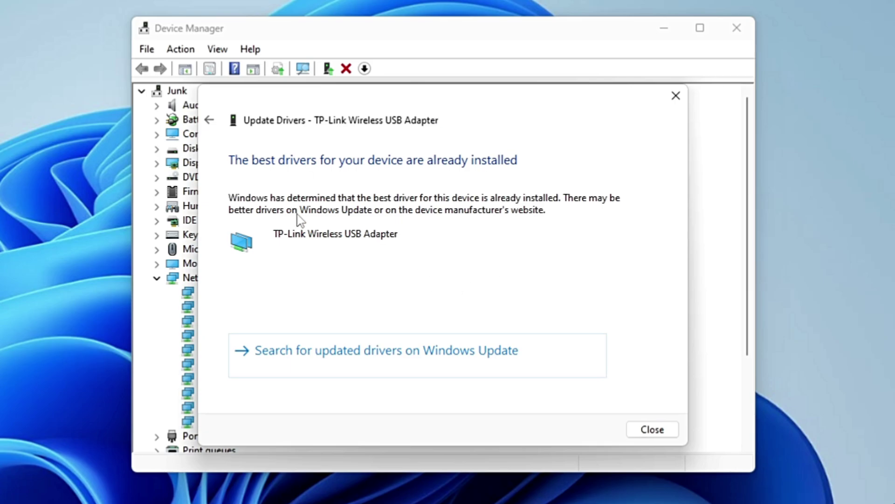
left_click(653, 429)
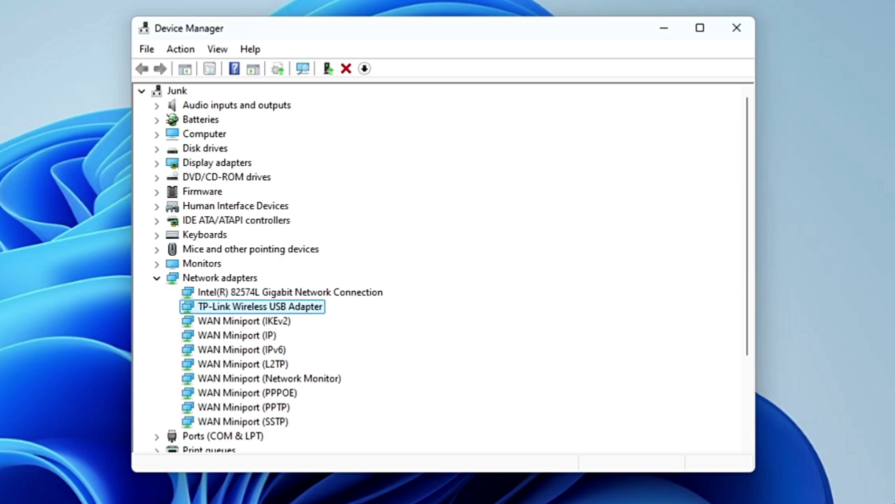
Switch to Chrome and search Google for "intel 82579v drive download for windows 11".
left_click(260, 501)
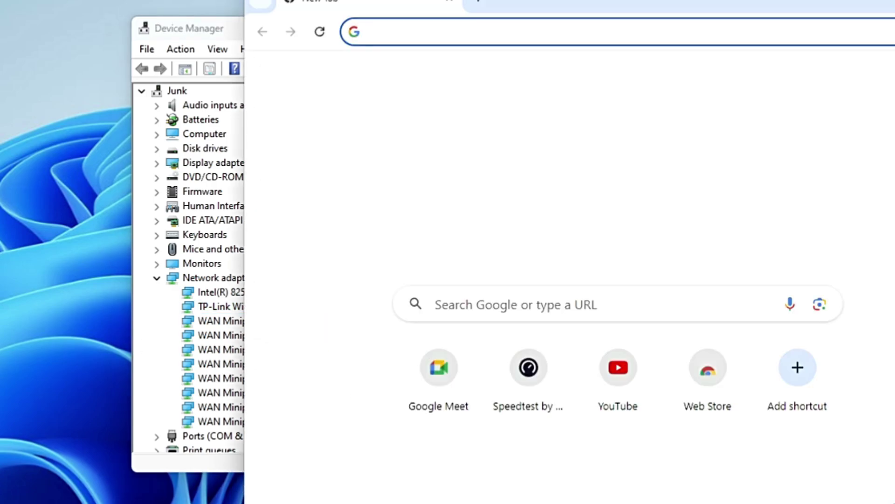
left_click(539, 24)
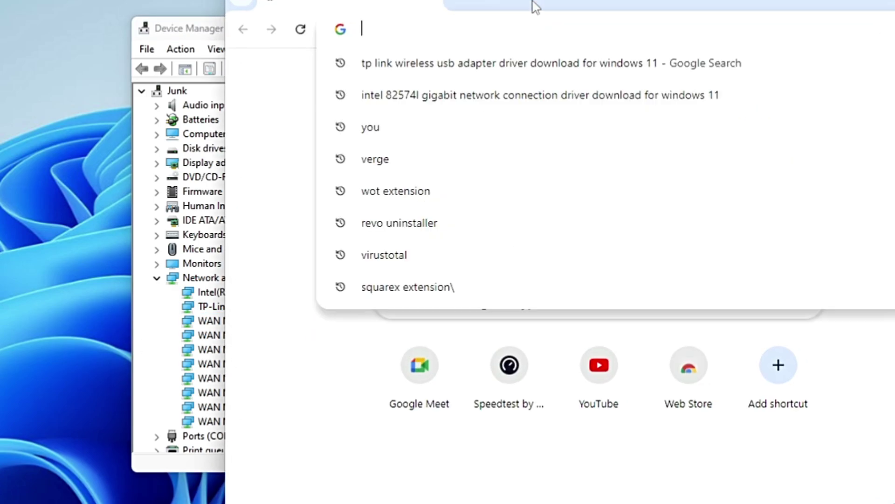
type("intel")
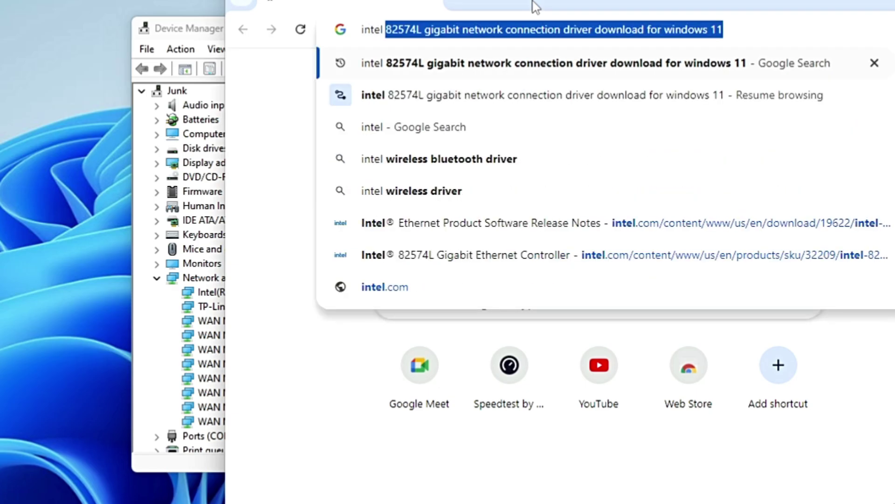
left_click_drag(535, 6, 574, 7)
type("82")
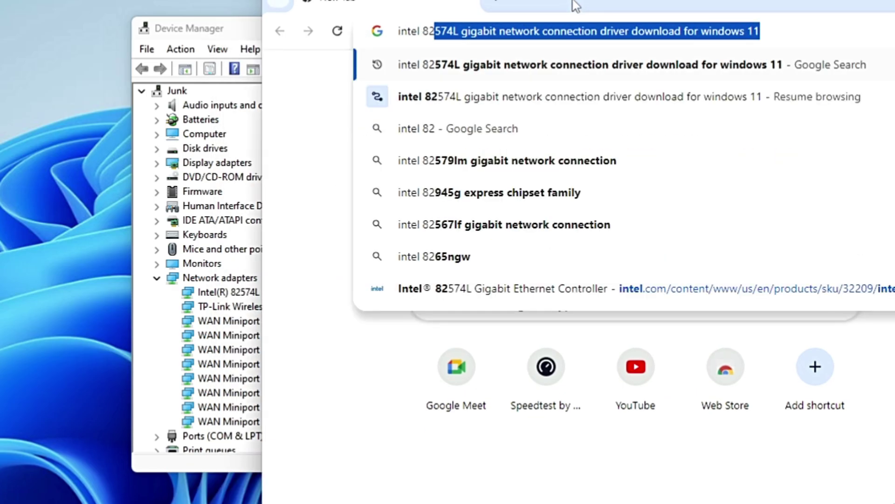
type("579v")
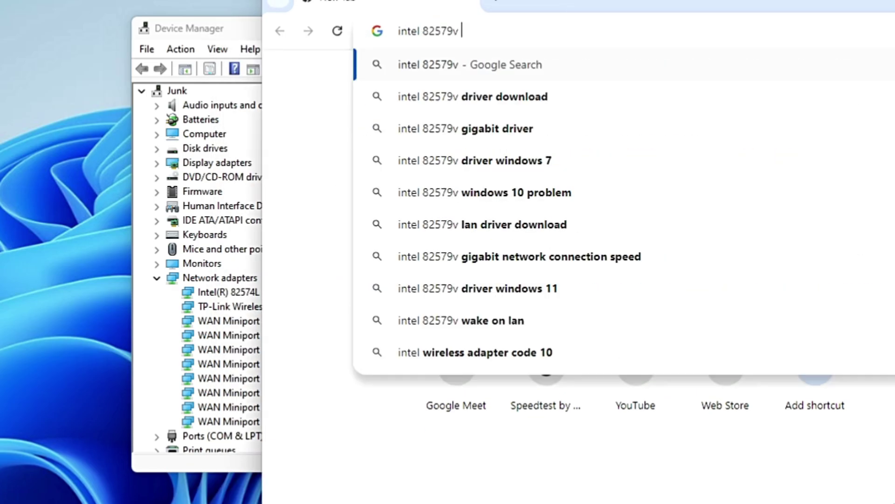
type(" drive")
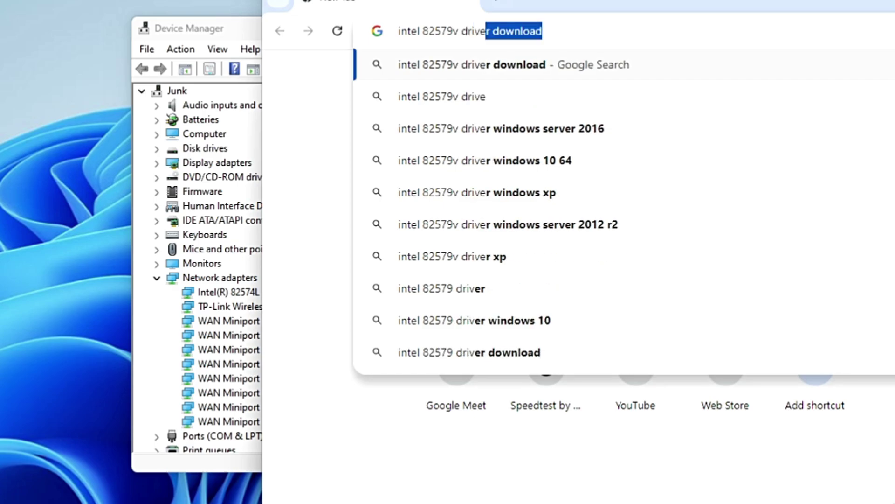
type(" download for windows 11")
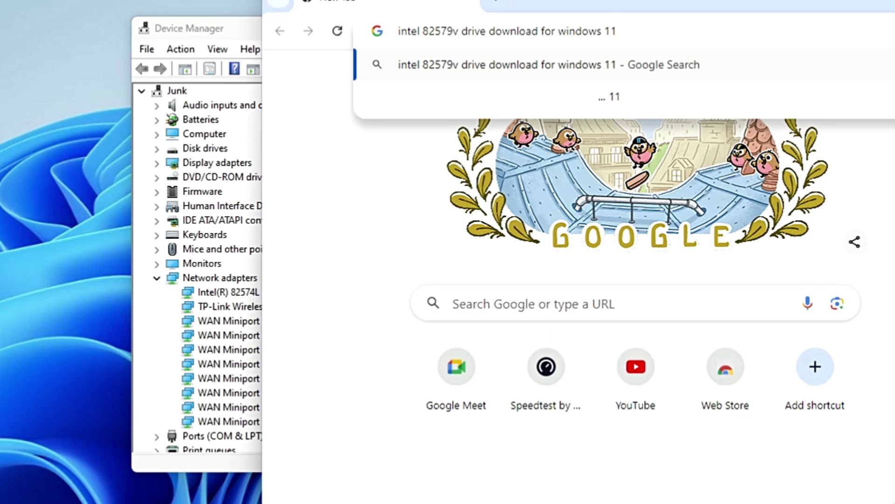
key("Return")
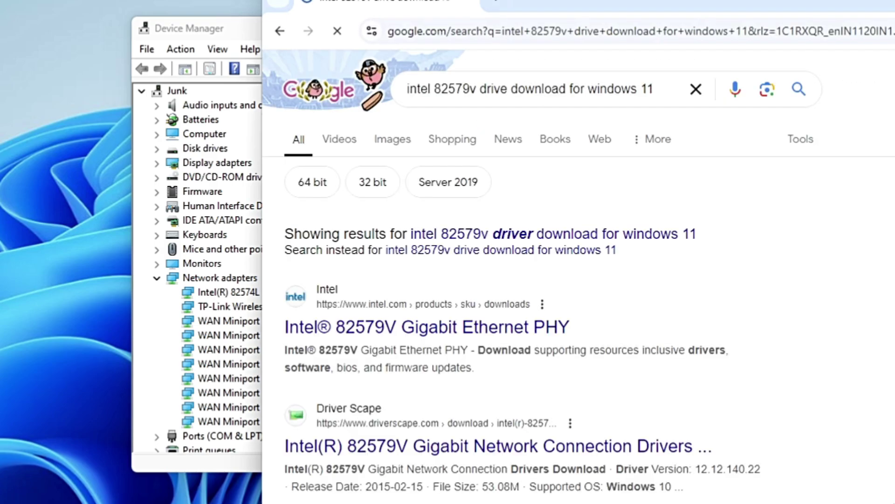
From Intel's 82579V Gigabit Ethernet PHY downloads, get Release_29.2.zip of the Ethernet Adapter Complete Driver Pack and accept the license agreement.
scroll(536, 203, "down", 2)
left_click(418, 252)
left_click_drag(609, 9, 556, 0)
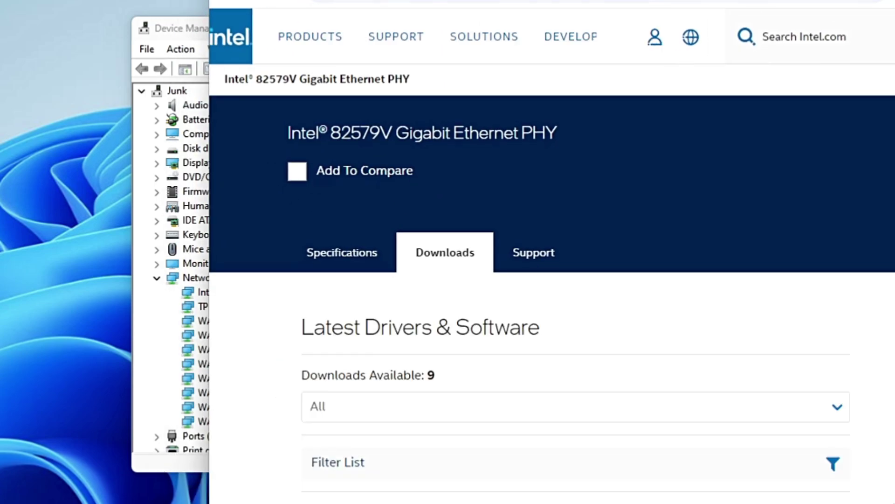
left_click(833, 490)
scroll(653, 269, "down", 3)
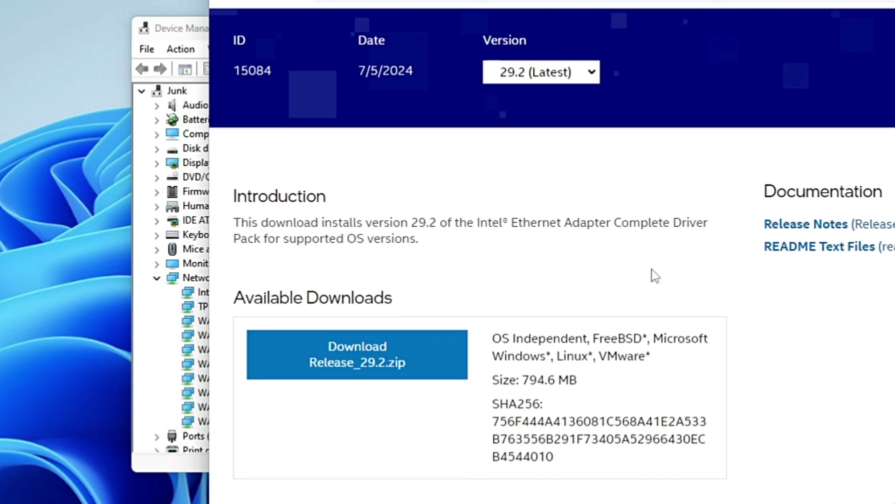
scroll(655, 275, "down", 2)
left_click(375, 282)
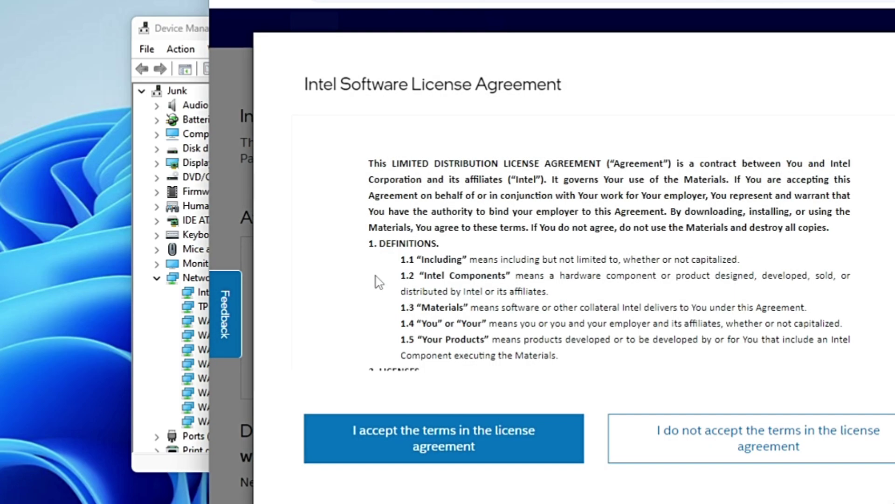
left_click(443, 438)
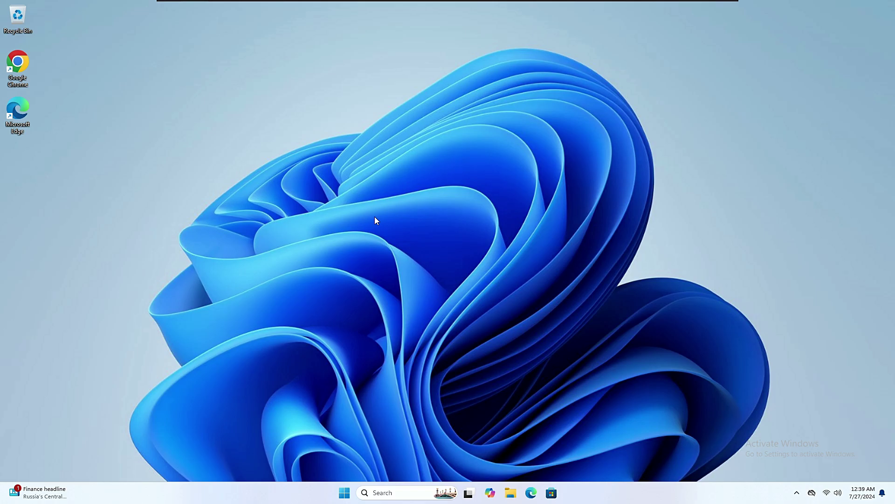
Open Network Connections by running ncpa.cpl from Windows search.
left_click(396, 492)
type("n")
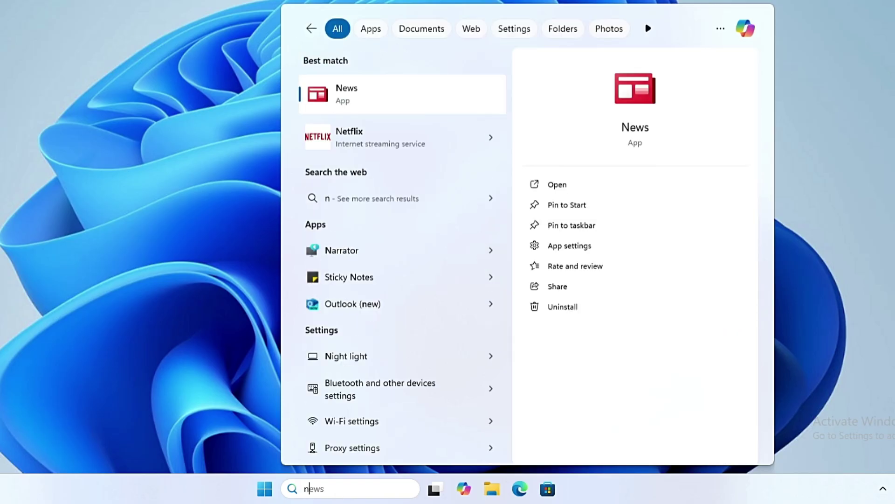
type("cpa.cpl")
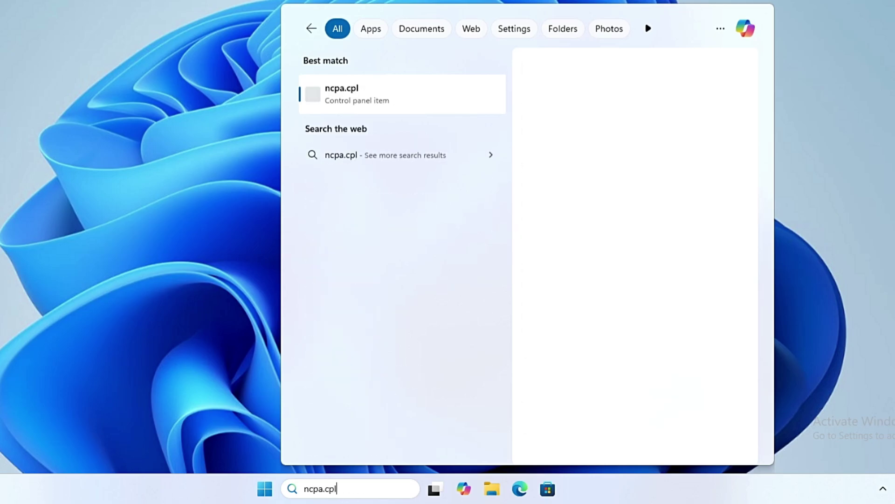
key("Return")
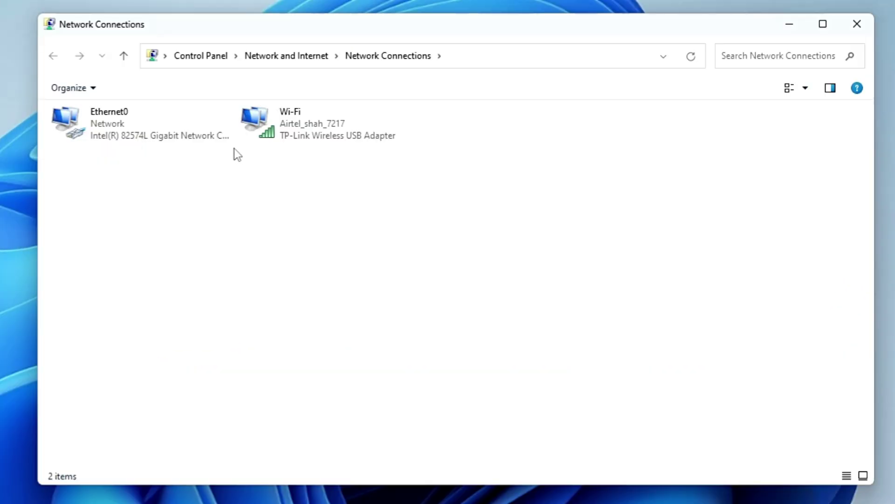
Disable Internet Protocol Version 6 (TCP/IPv6) for Ethernet0 and open the TCP/IPv4 properties for manual DNS server entry.
left_click(284, 72)
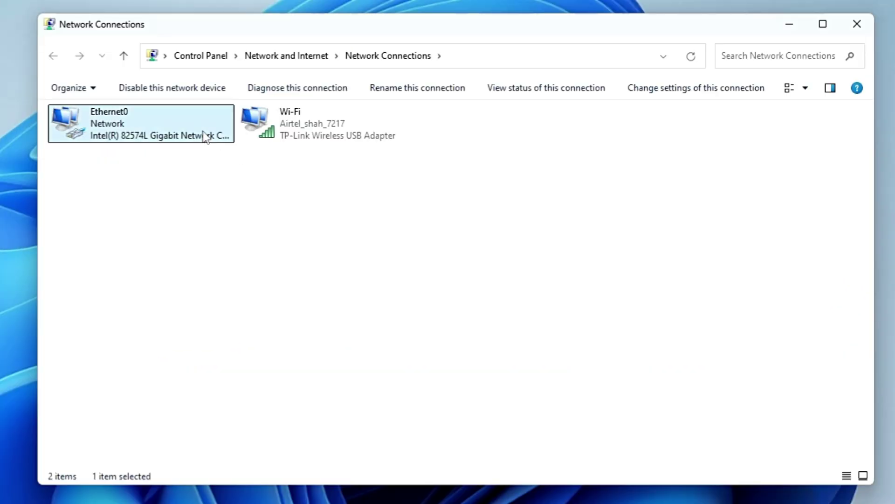
right_click(203, 136)
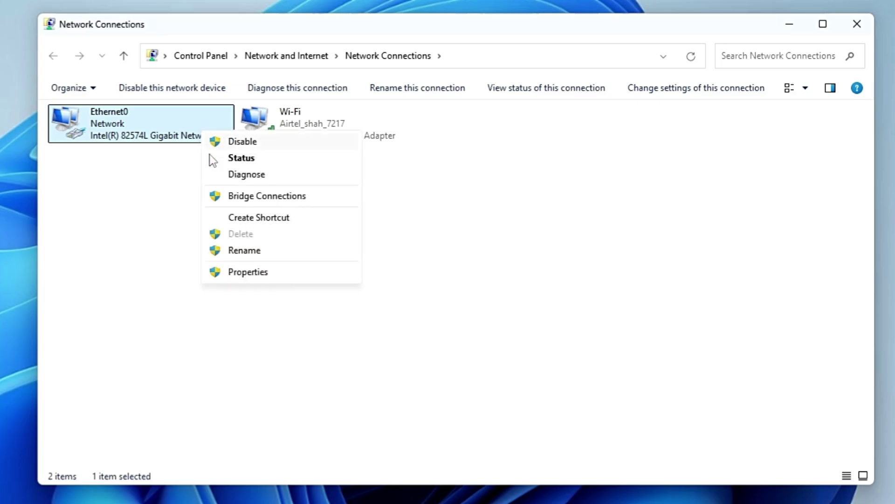
left_click(265, 271)
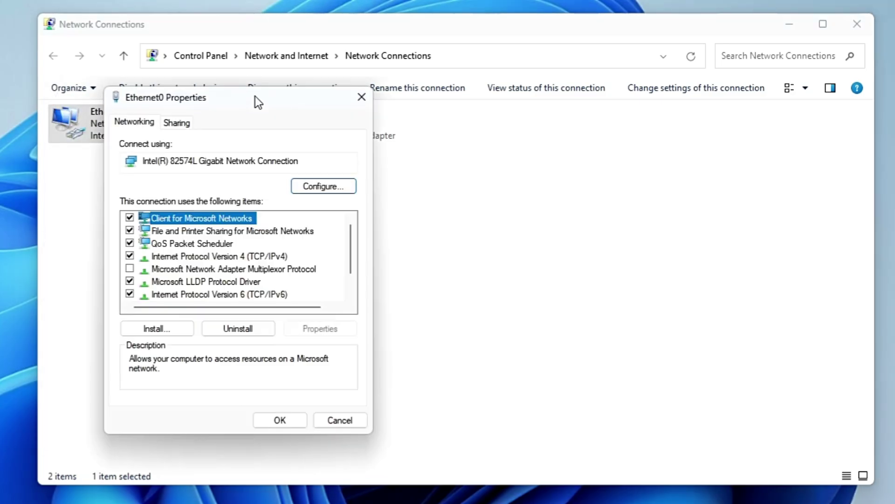
left_click_drag(256, 96, 348, 78)
scroll(281, 238, "down", 1)
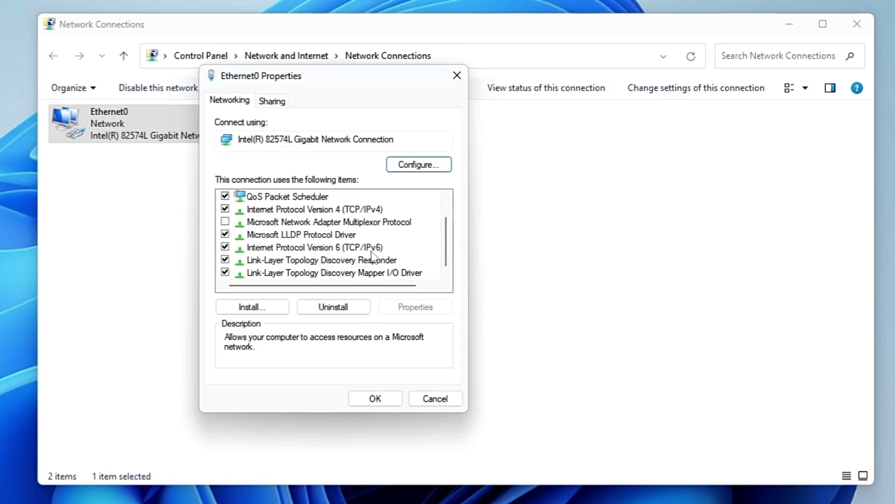
left_click(225, 247)
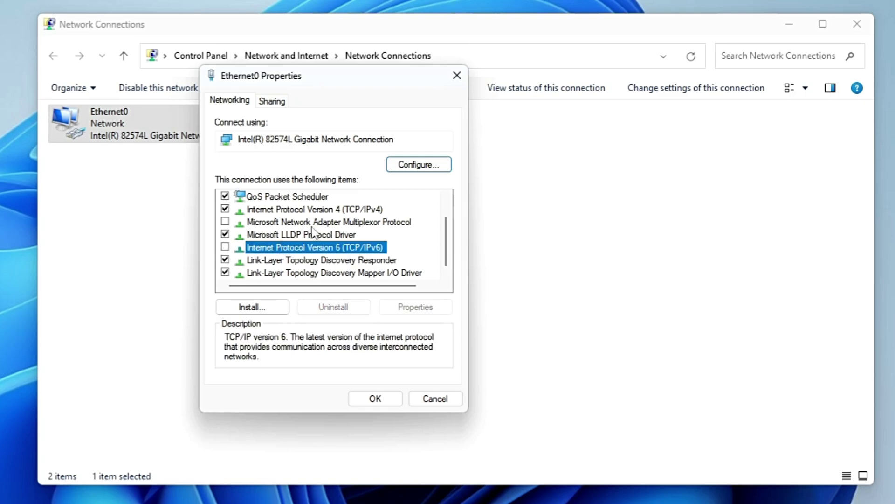
left_click(310, 210)
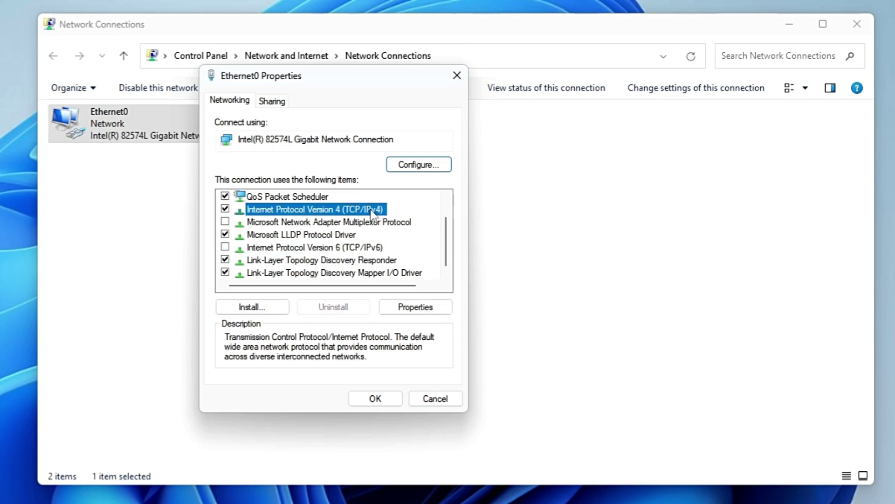
left_click(427, 310)
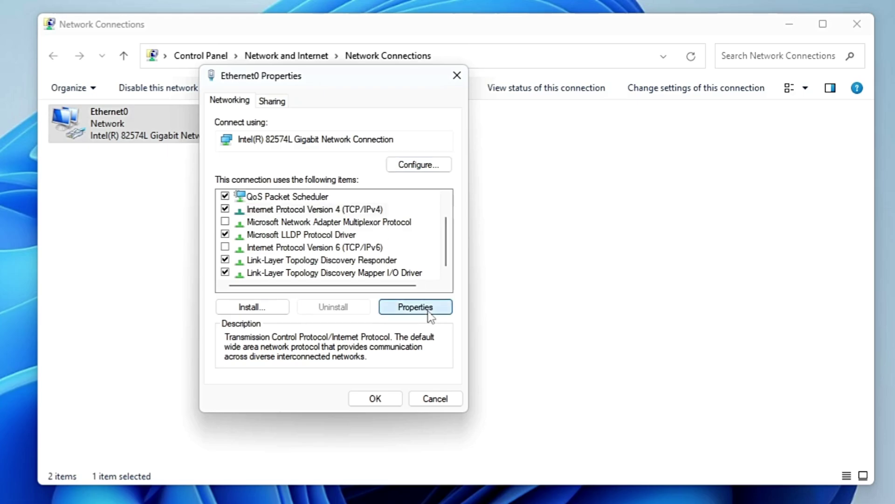
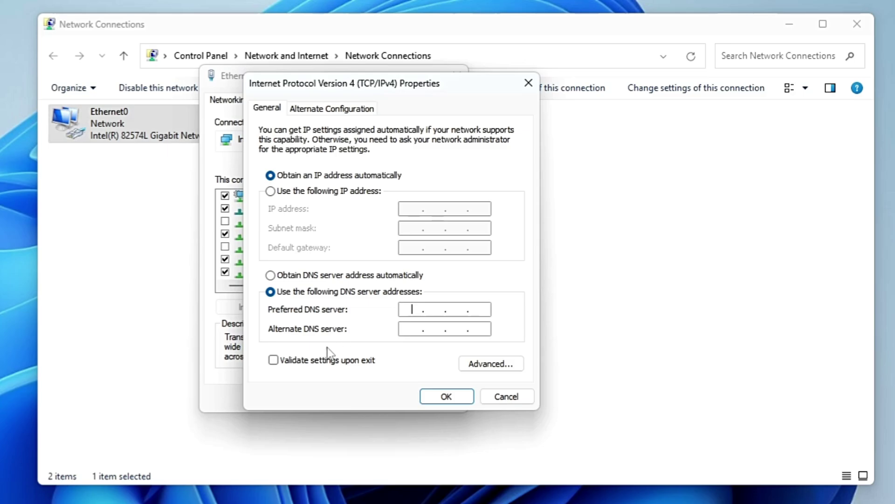
Open Command Prompt as administrator and move its window so the whole prompt is in view.
key("super+s")
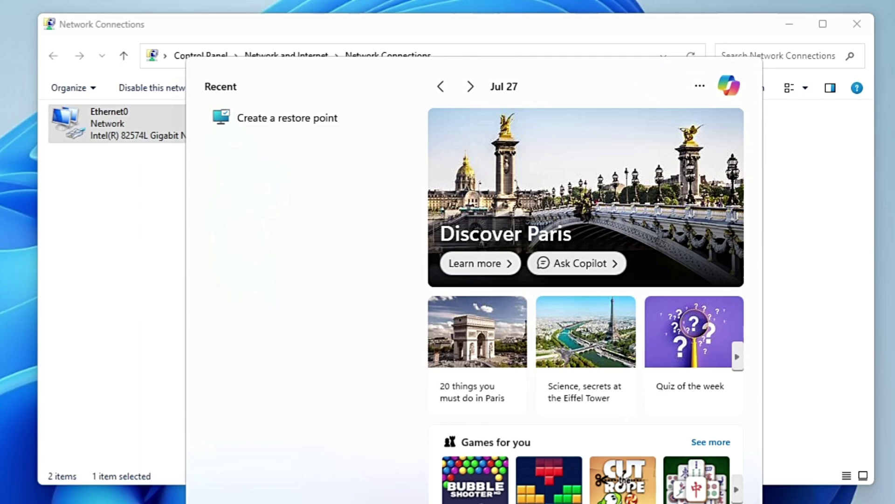
type("cmd")
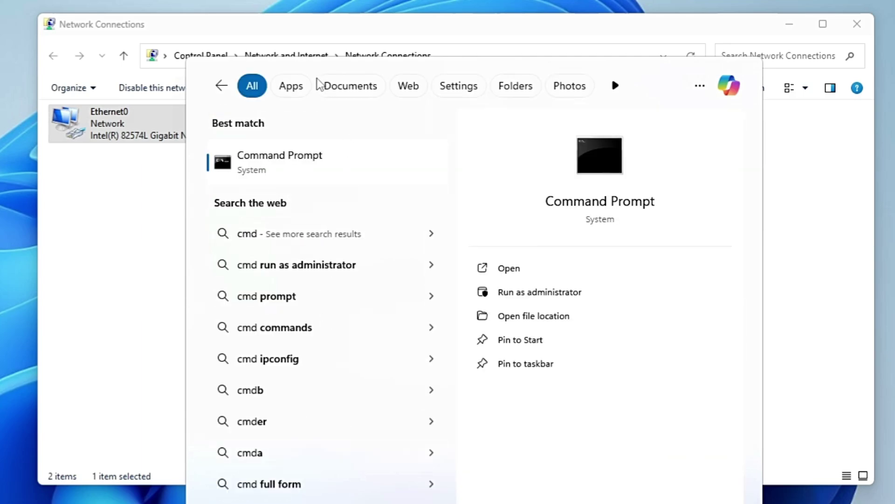
right_click(286, 174)
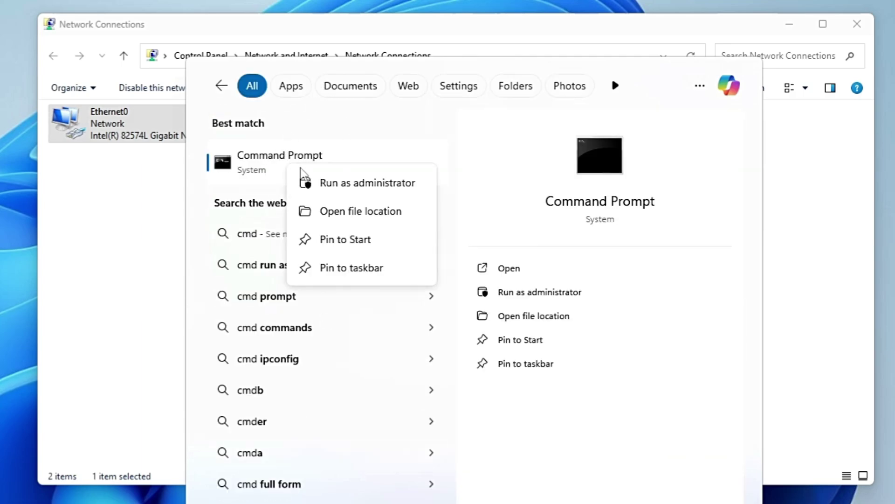
left_click(342, 185)
left_click(296, 349)
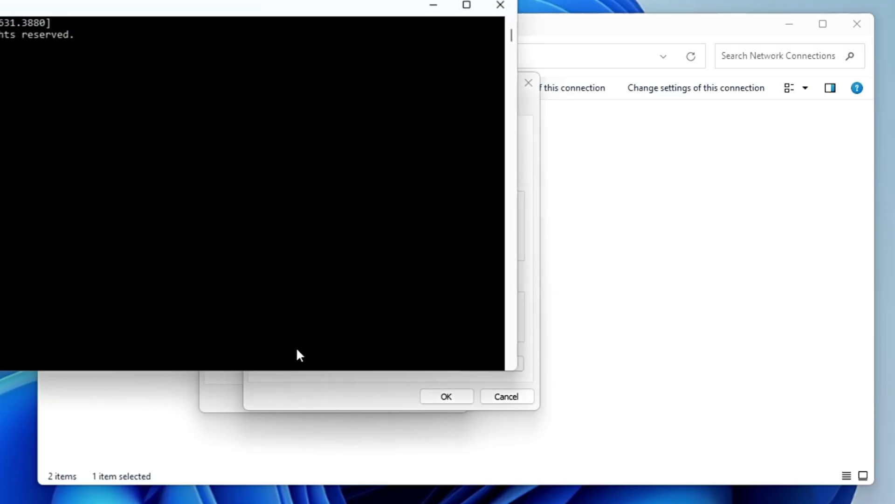
left_click_drag(139, 1, 707, 127)
Ping 8.8.8.8 and check the average round-trip time in the statistics.
type("ping")
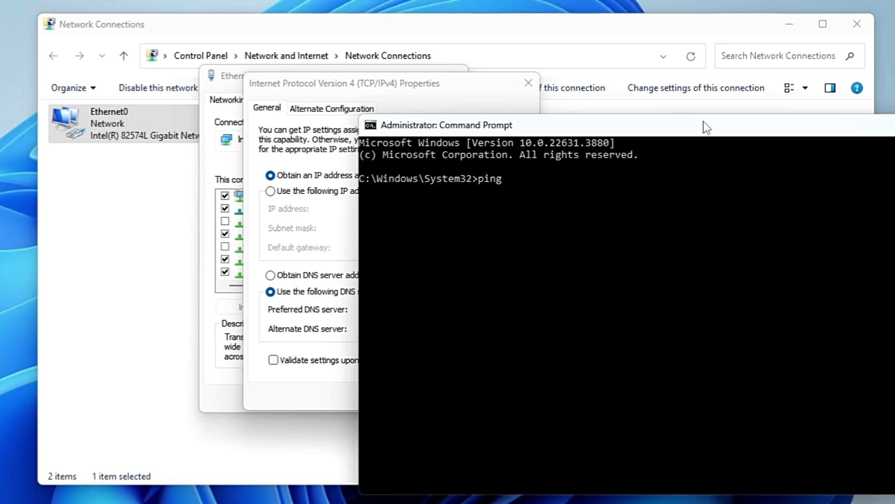
type(" 8.8.8.8")
key("Return")
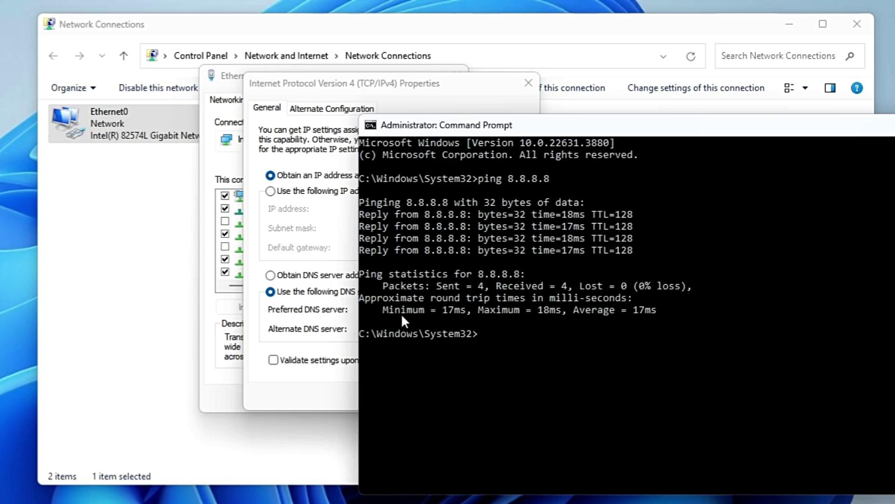
left_click_drag(386, 311, 634, 314)
left_click(654, 311)
double_click(656, 311)
Ping 1.1.1.1, check its average round-trip time, and close Command Prompt.
left_click(511, 334)
type("ping 1.1.1.1")
key("Return")
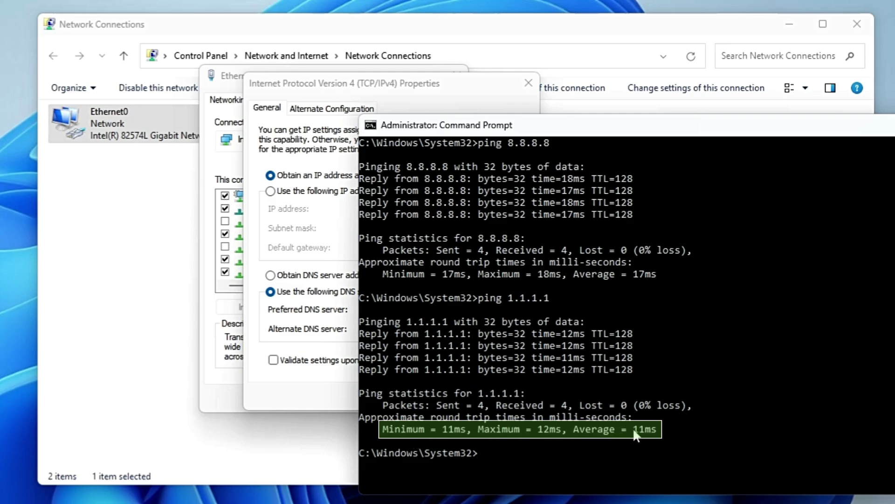
left_click_drag(633, 431, 655, 432)
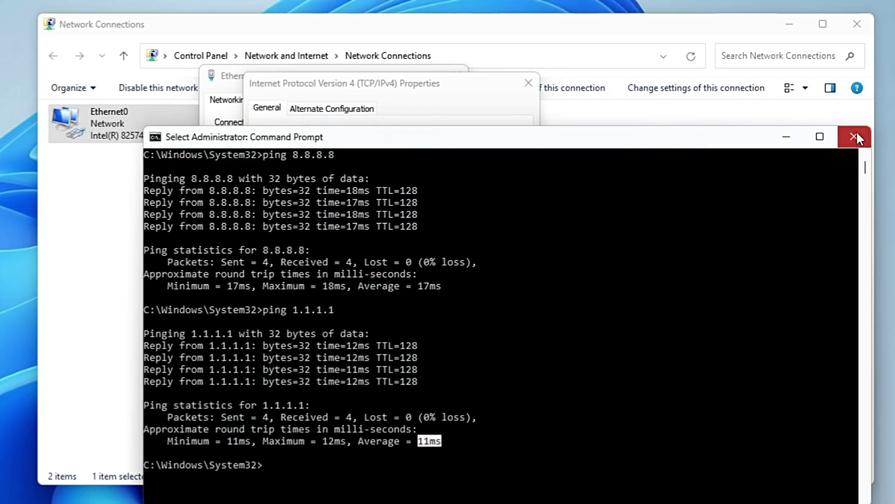
left_click(856, 135)
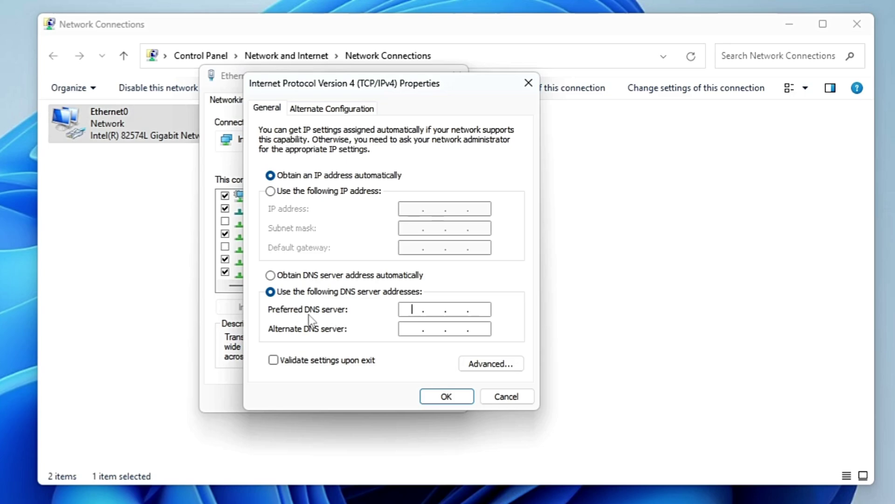
Set the preferred DNS server to 1.1.1.1 and the alternate to 1.0.0.1, and apply the Ethernet0 settings.
type("1.1.1.1")
key("Tab")
type("1.0.0.1")
left_click(446, 397)
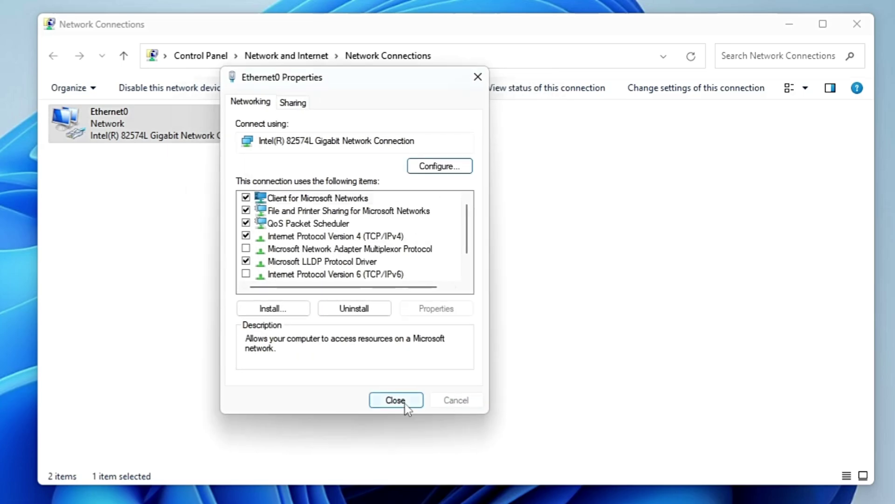
left_click(405, 402)
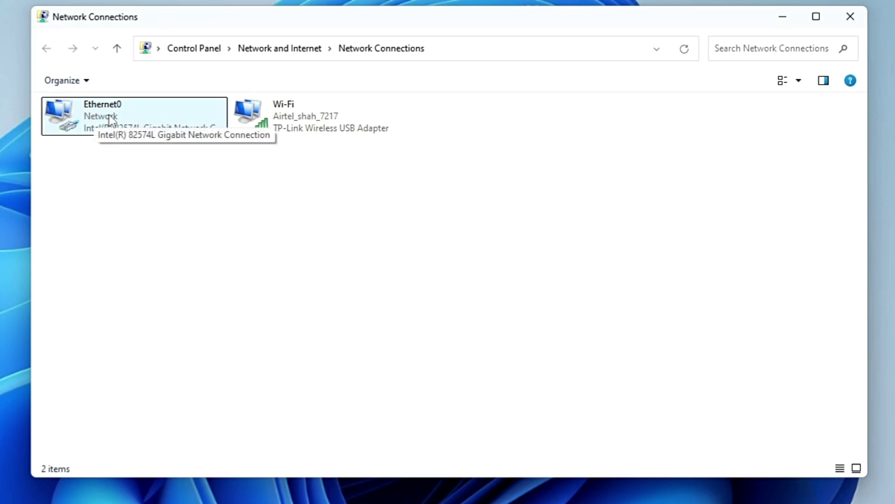
Open the Ethernet0 adapter's configuration and stop the computer from turning off this device to save power.
right_click(137, 116)
left_click(190, 258)
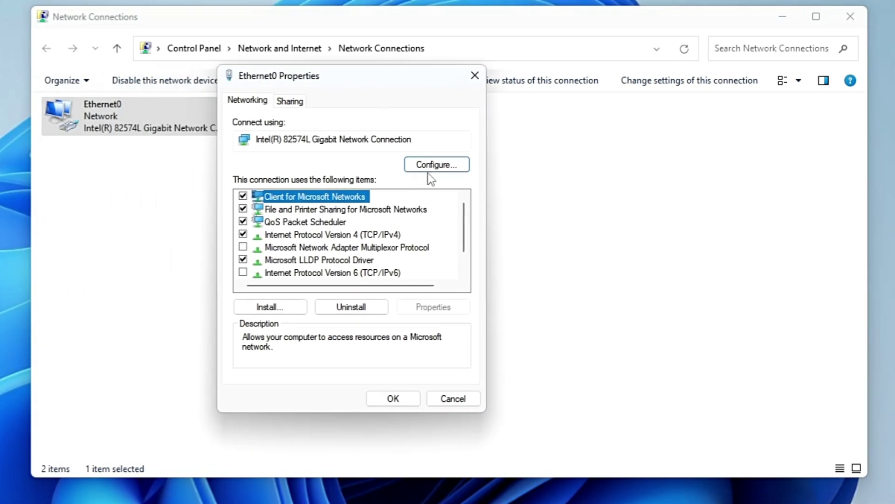
left_click(436, 165)
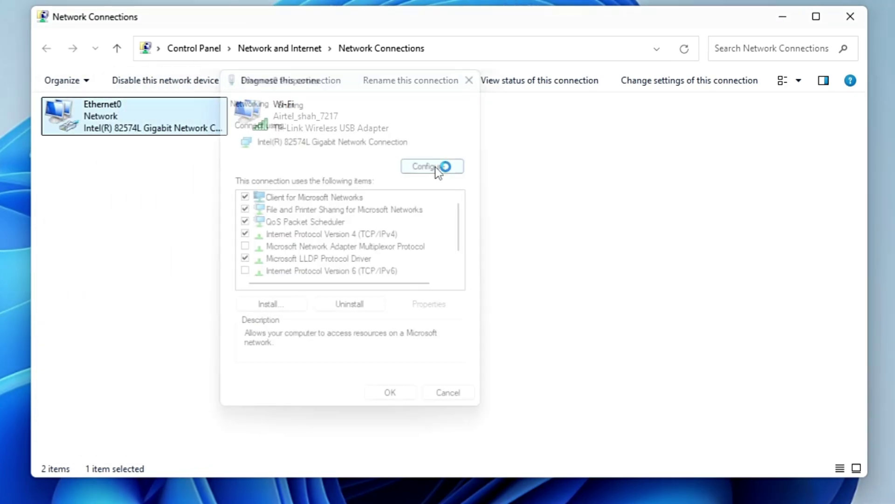
left_click_drag(3, 50, 363, 81)
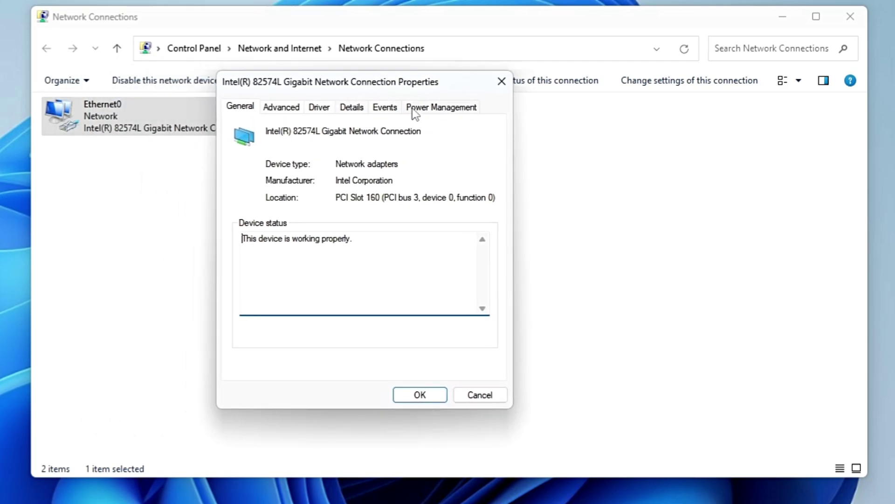
left_click(429, 110)
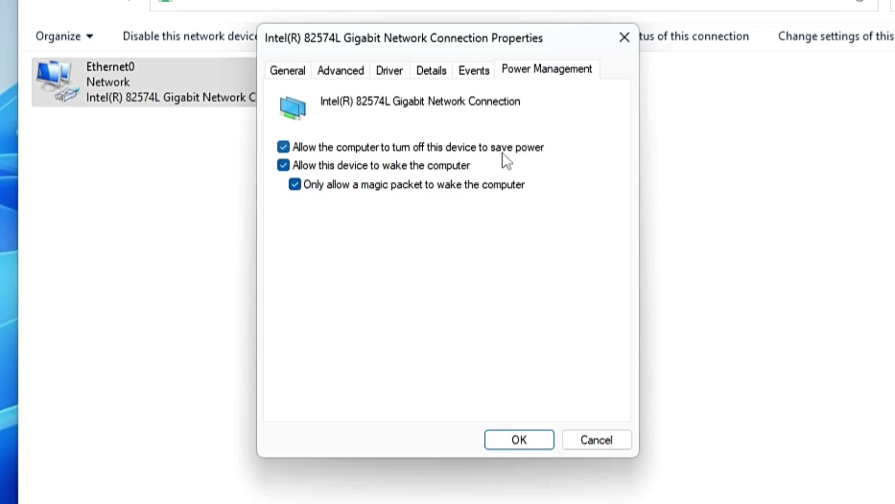
left_click(356, 147)
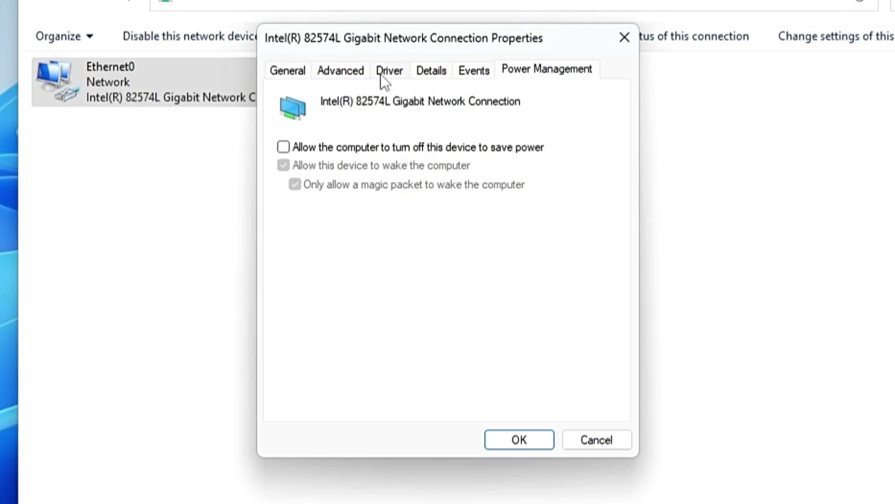
Disable Flow Control in the adapter's advanced properties.
left_click(340, 72)
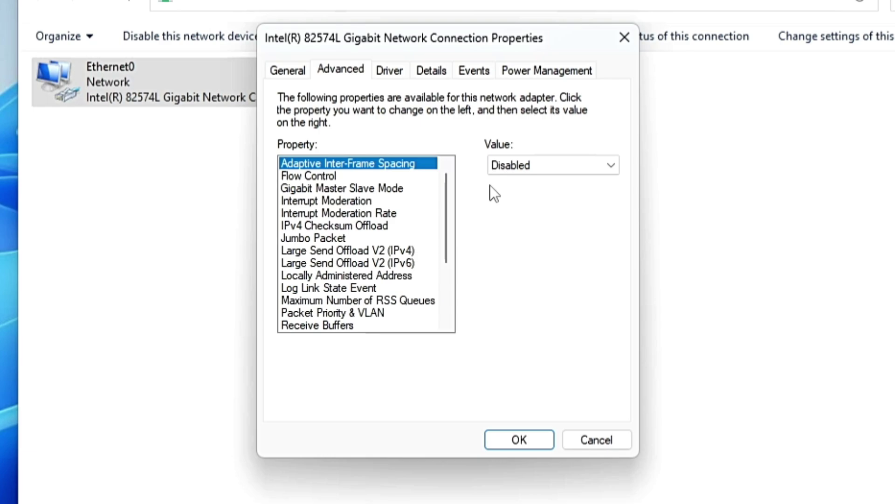
left_click(326, 176)
left_click(539, 166)
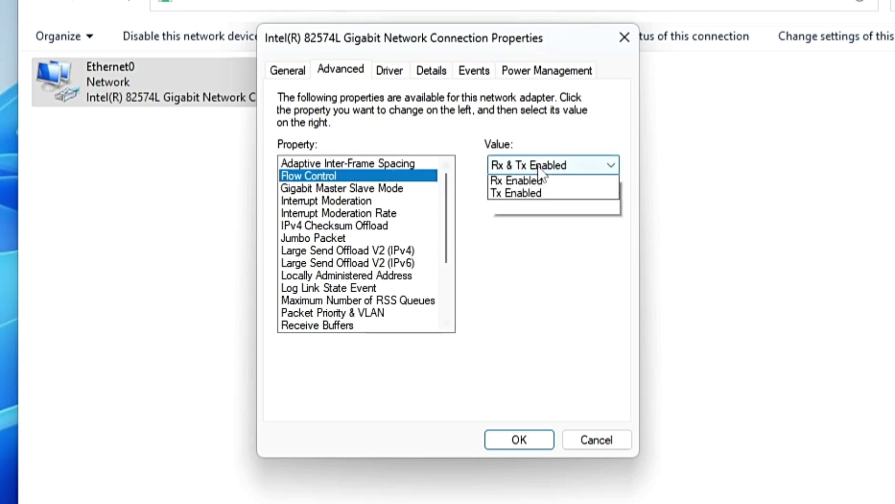
left_click(522, 187)
Check that Gigabit Master Slave Mode is Auto Detect and that IPv4 Checksum Offload, Jumbo Packet, and both Large Send Offload V2 properties are Disabled.
left_click(361, 188)
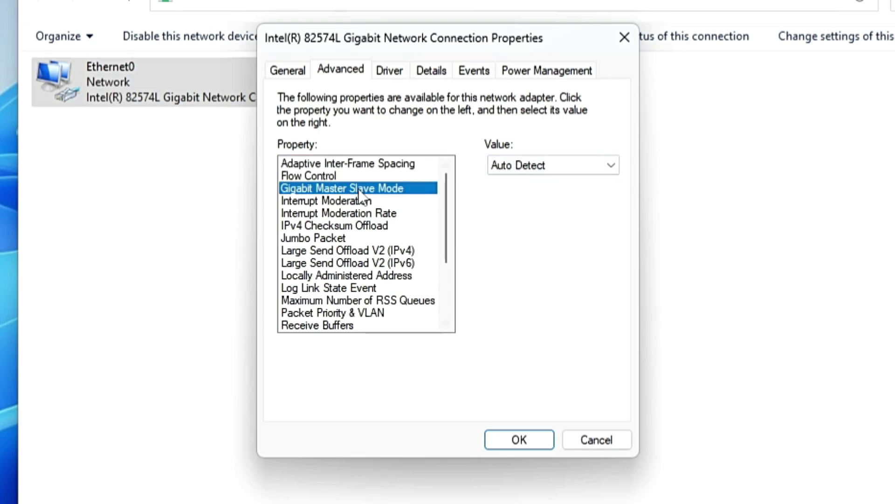
left_click(341, 226)
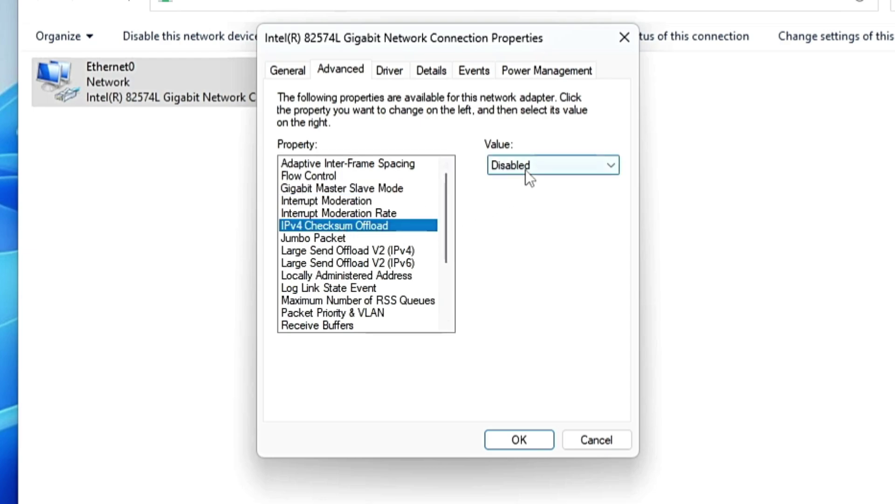
left_click(348, 240)
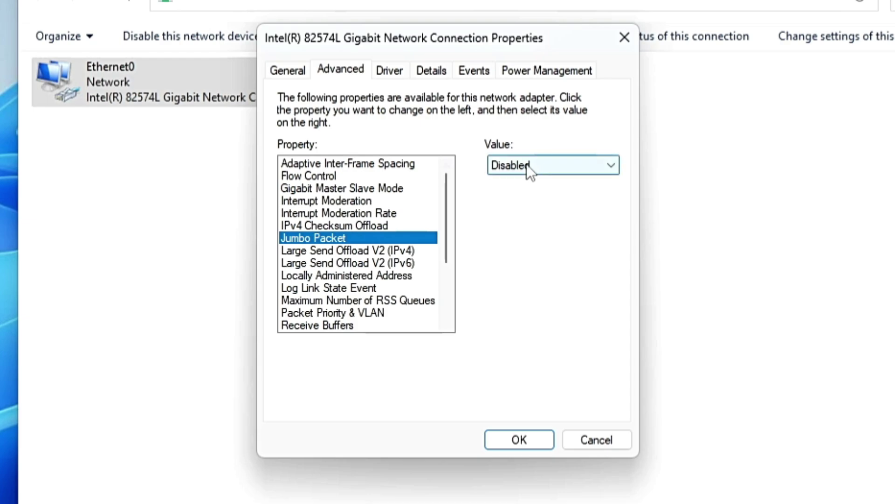
left_click(364, 252)
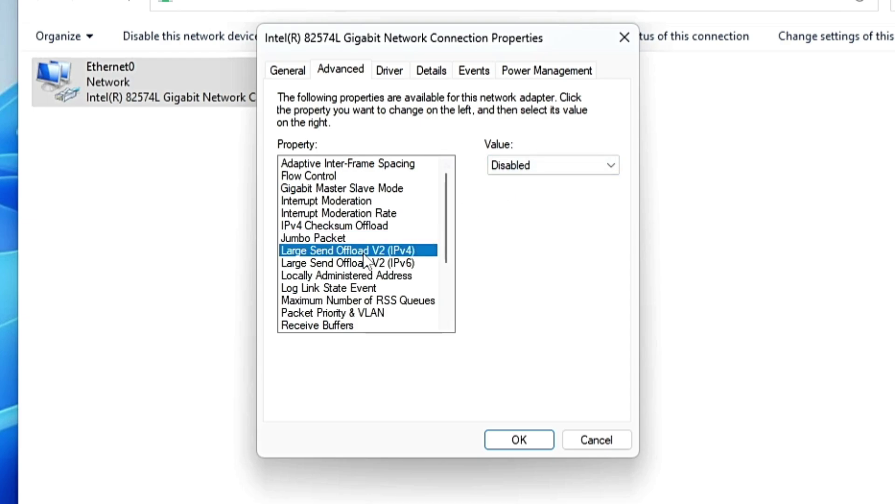
left_click(413, 263)
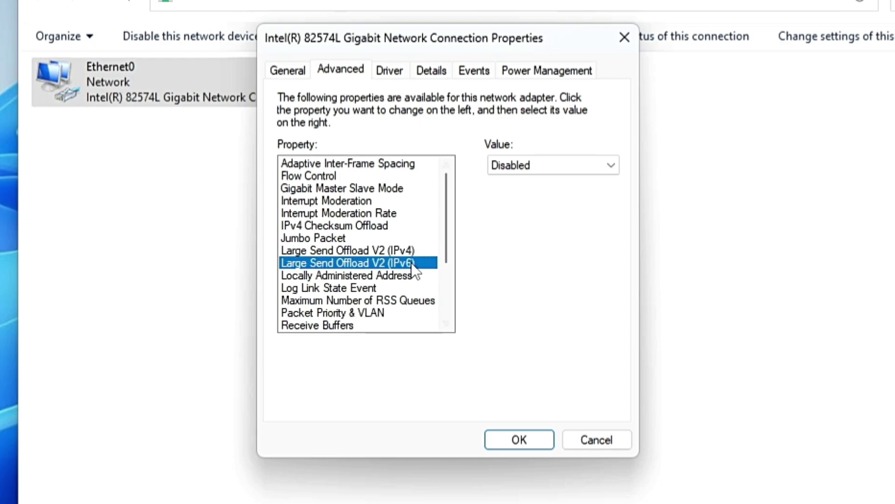
Set the adapter's Maximum Number of RSS Queues to 2 Queues.
left_click(276, 286)
scroll(276, 285, "down", 1)
left_click(359, 276)
left_click(356, 262)
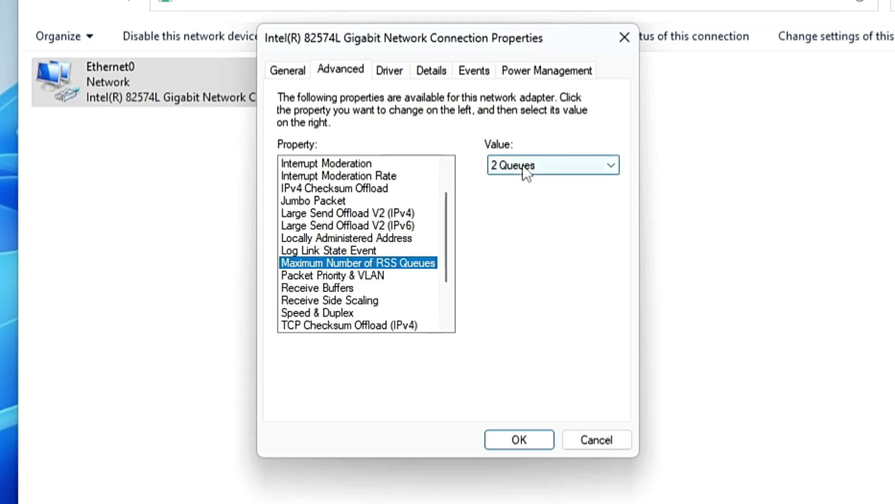
left_click(554, 165)
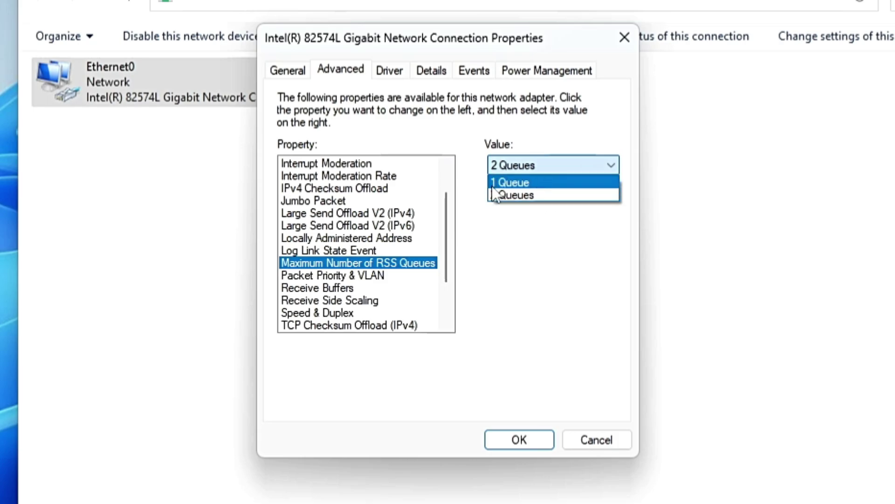
left_click(517, 195)
Set Receive Buffers to 512 and select Auto Negotiation for Speed & Duplex.
scroll(345, 252, "down", 1)
left_click(340, 250)
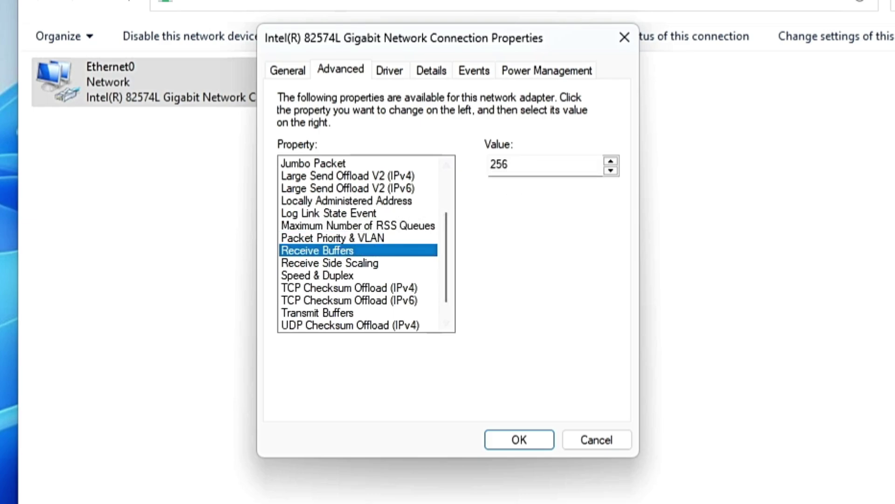
left_click_drag(511, 164, 490, 165)
type("512")
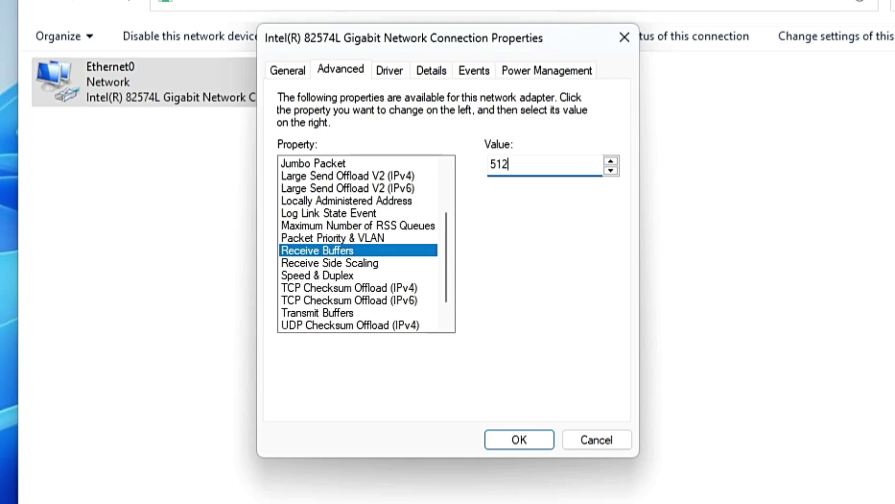
left_click(346, 279)
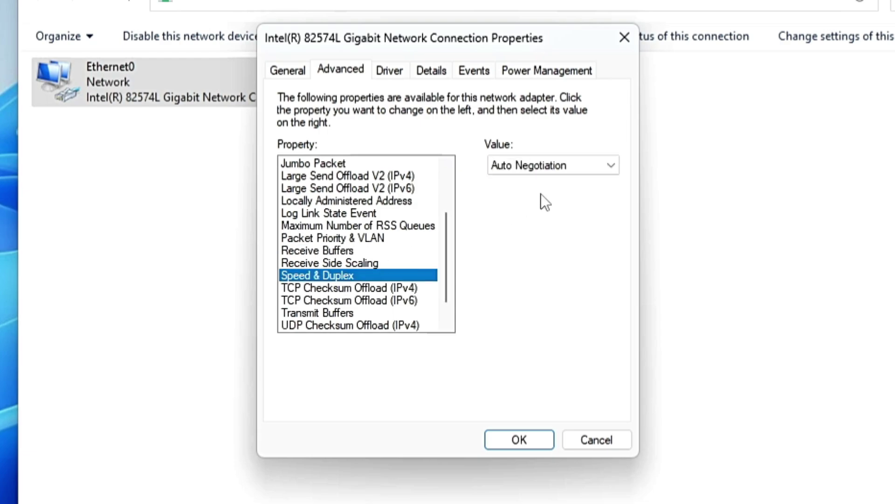
left_click(595, 167)
left_click(531, 245)
Set TCP Checksum Offload (IPv4) to Rx & Tx Enabled.
scroll(364, 261, "down", 1)
left_click(319, 263)
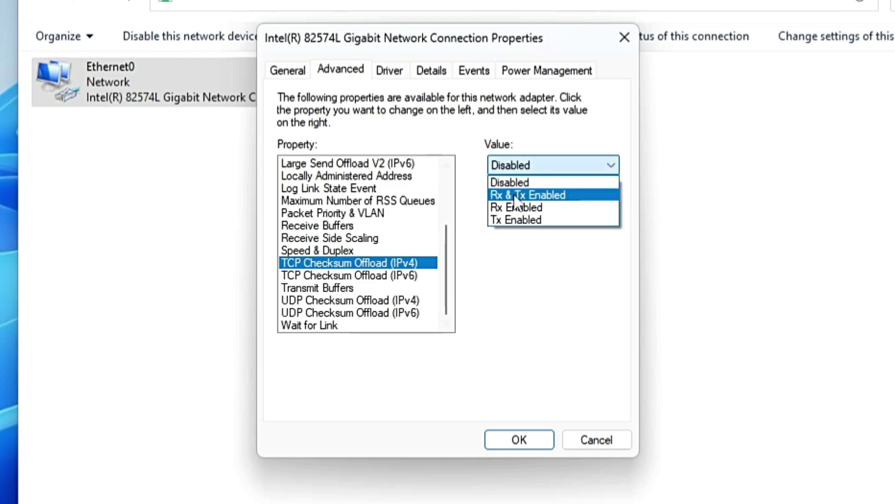
left_click(524, 195)
Try Rx & Tx Enabled for TCP Checksum Offload (IPv6) and return it to Disabled.
left_click(360, 276)
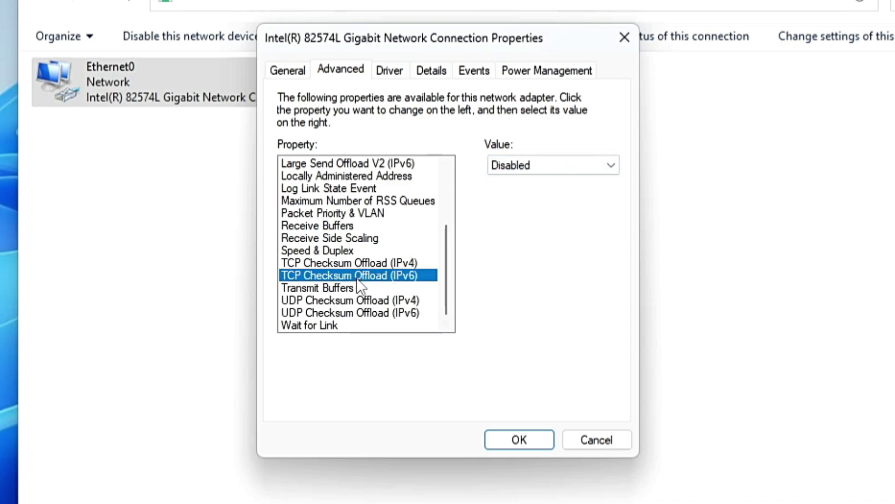
left_click(541, 167)
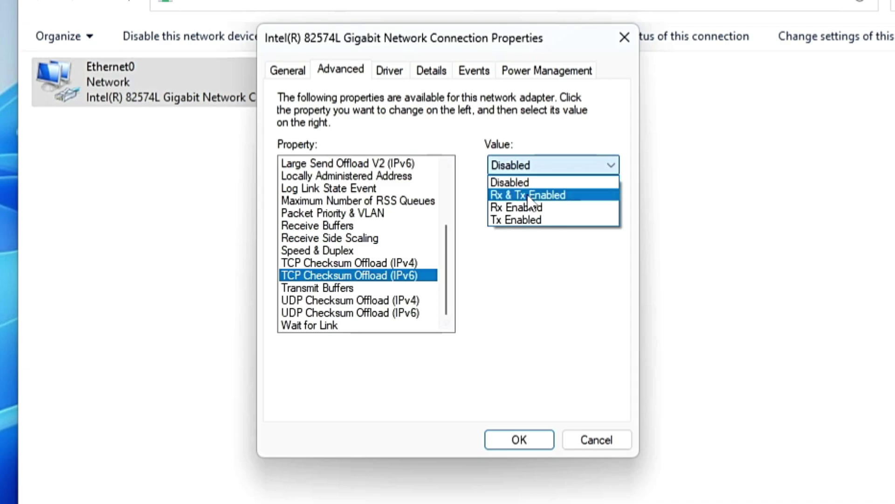
left_click(530, 195)
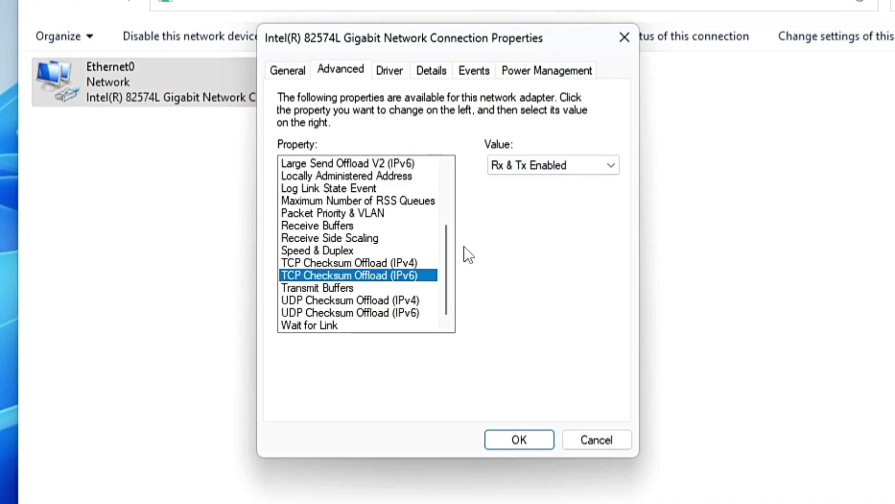
left_click(562, 165)
left_click(517, 184)
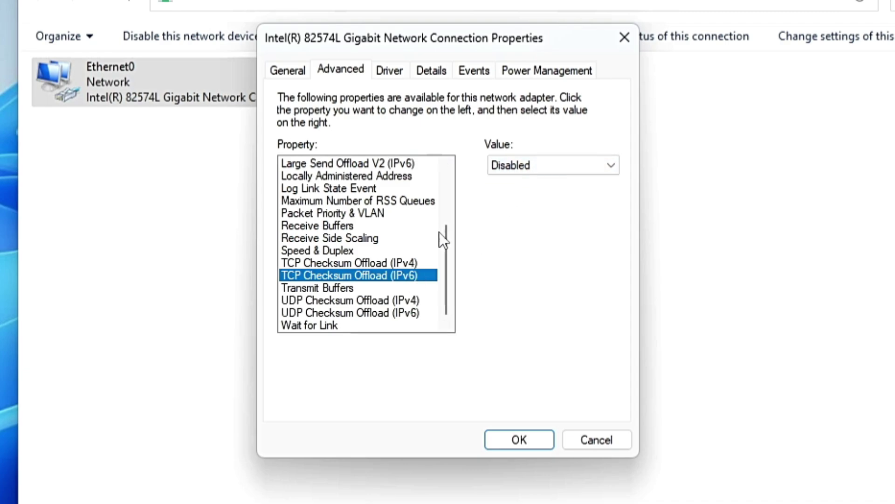
Set the adapter's Transmit Buffers to 128.
left_click(329, 288)
left_click(485, 164)
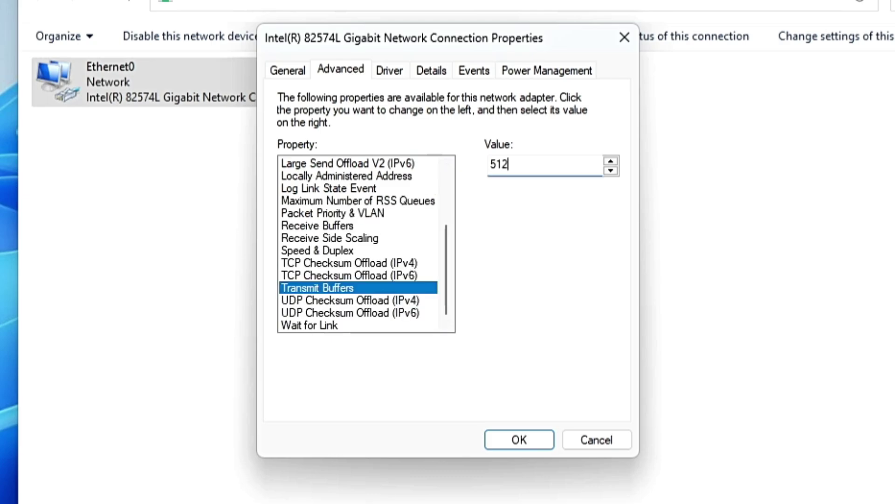
double_click(485, 164)
type("128")
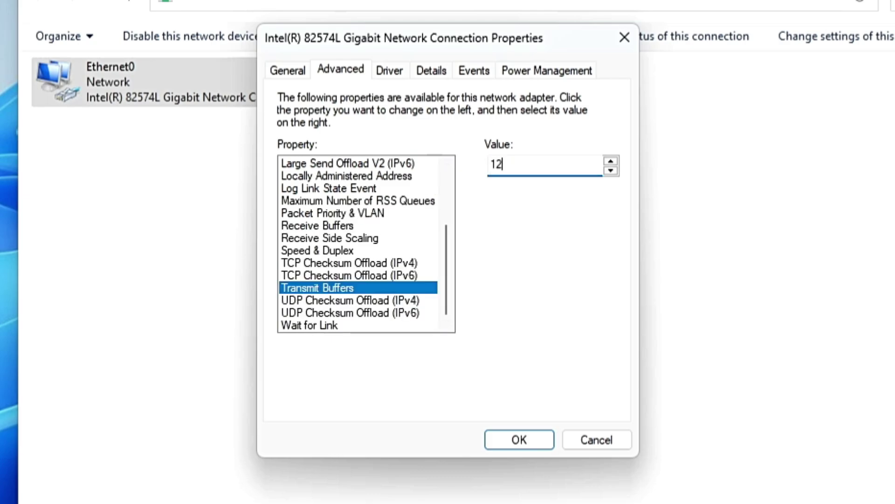
Disable UDP Checksum Offload for both IPv4 and IPv6, and apply the adapter's property changes.
left_click(344, 302)
left_click(539, 164)
left_click(515, 182)
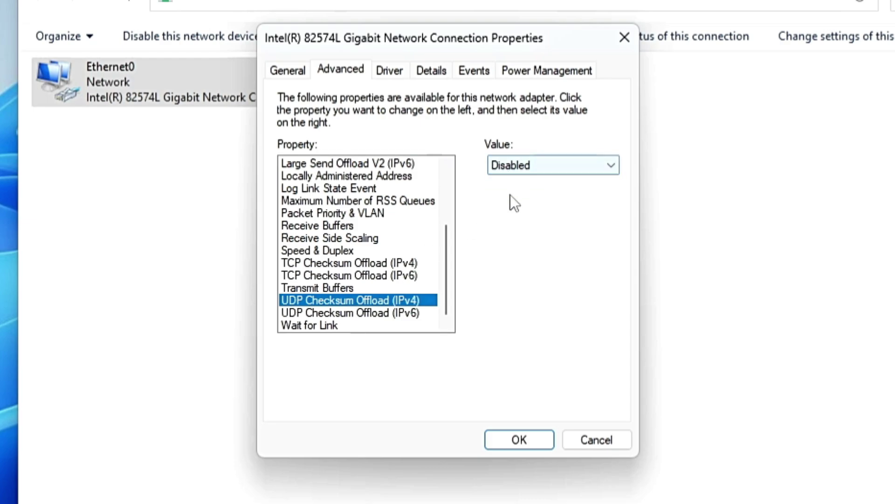
left_click(327, 313)
left_click(518, 170)
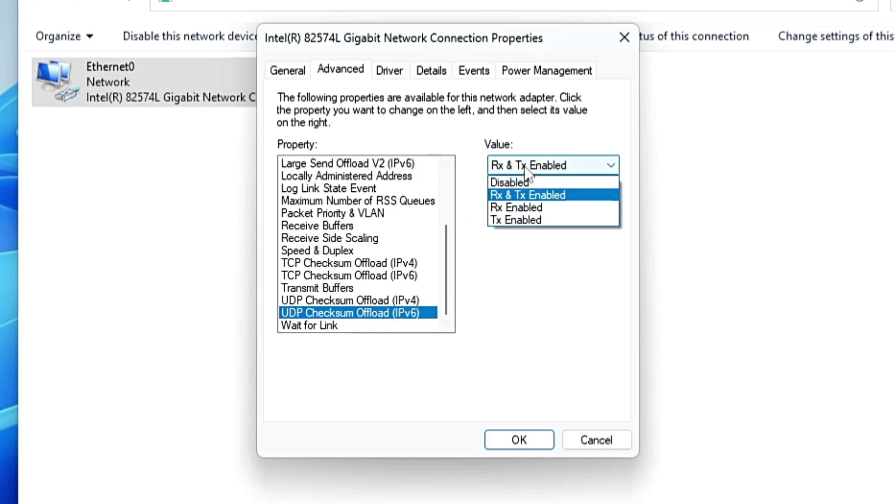
left_click(518, 184)
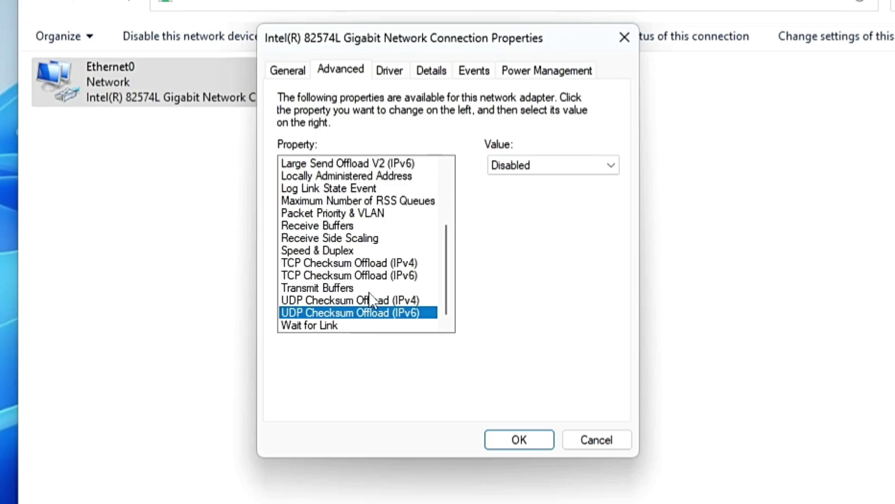
left_click(515, 441)
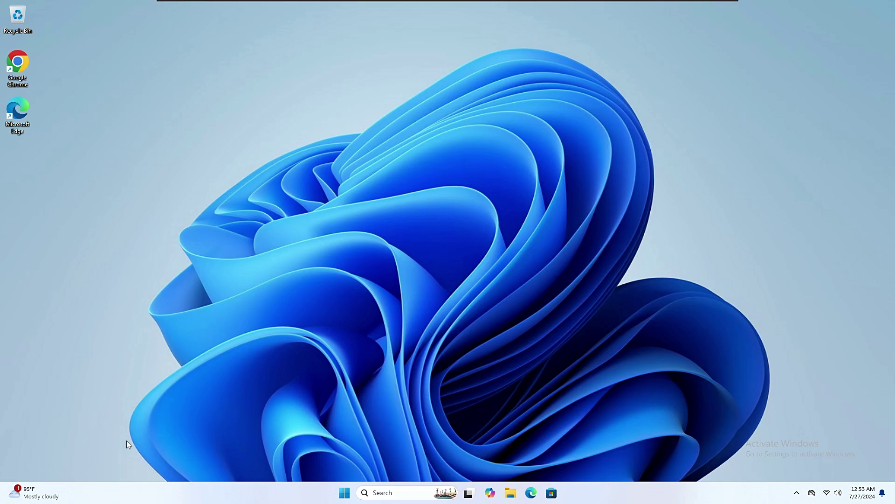
Open the installed apps list in Windows Settings and set Copilot's background apps permission to Never.
right_click(345, 493)
left_click(329, 388)
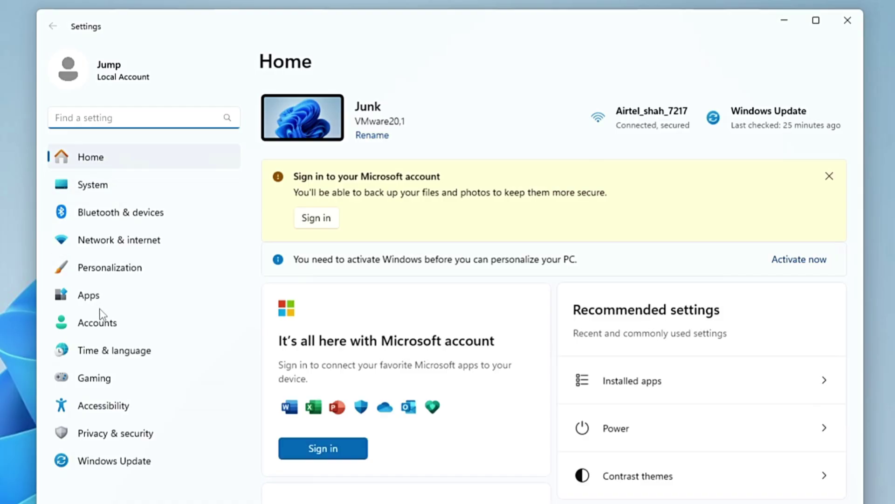
left_click(104, 300)
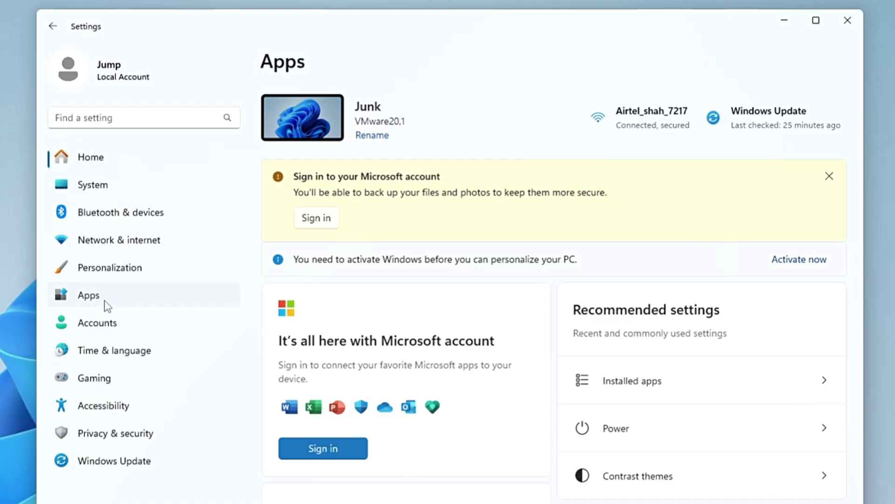
left_click(404, 127)
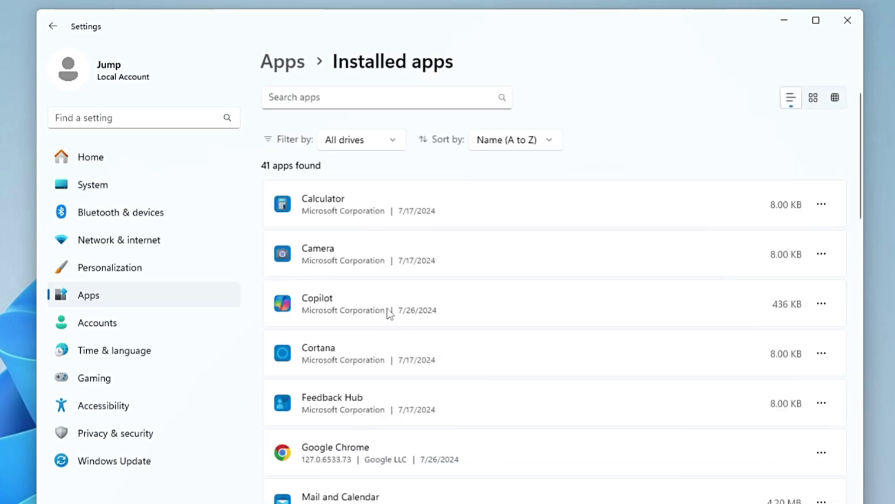
left_click(822, 303)
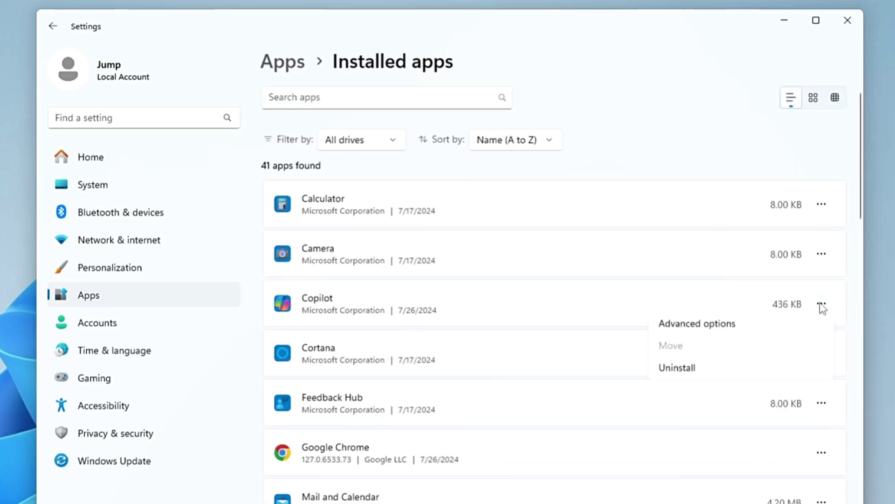
left_click(717, 332)
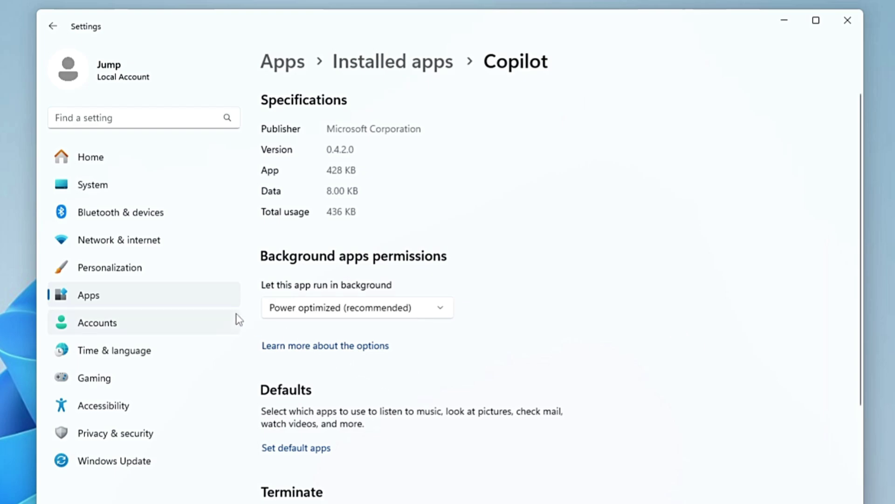
left_click(385, 311)
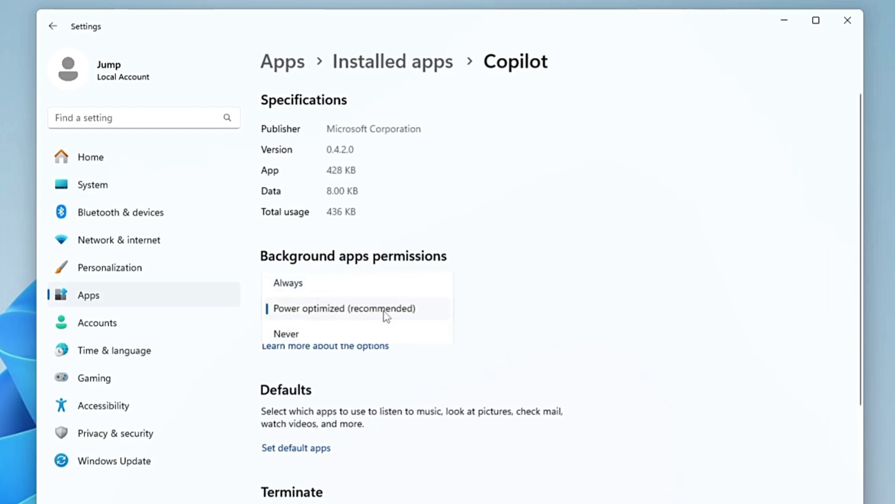
left_click(289, 334)
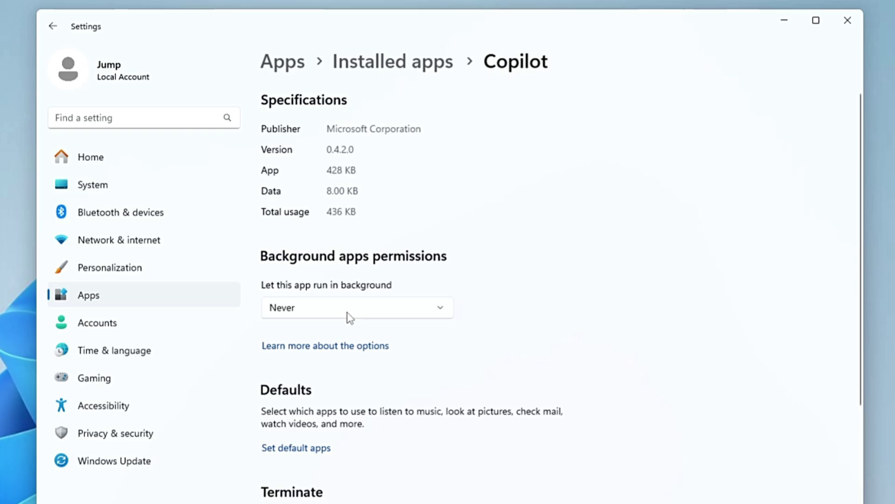
Close Windows Settings and open the Local Group Policy Editor through a search for gpedit.
left_click(848, 20)
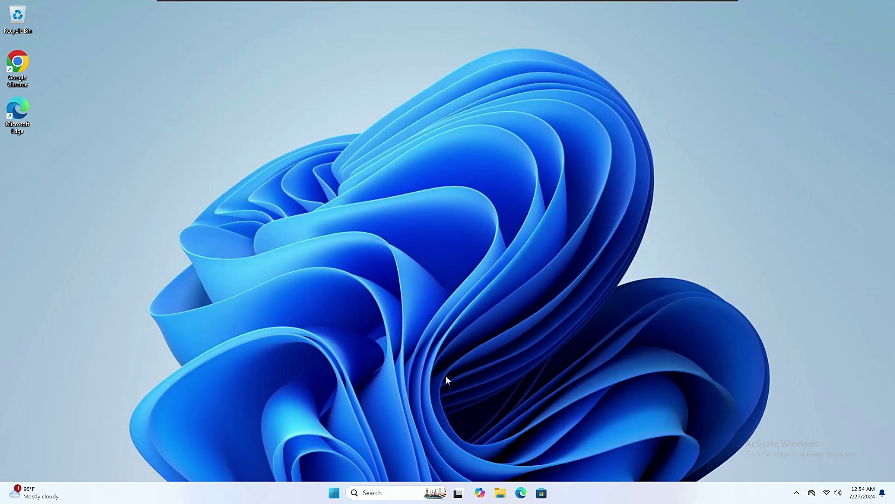
left_click(373, 492)
type("gpeidt")
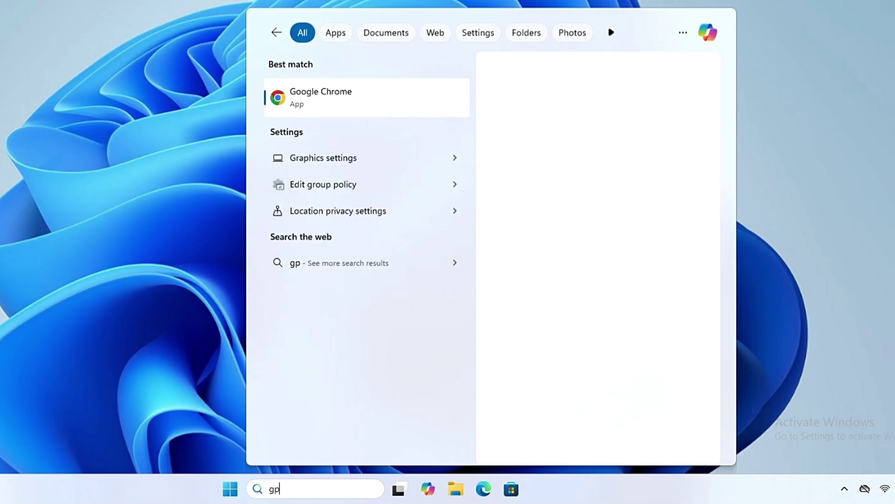
key("Return")
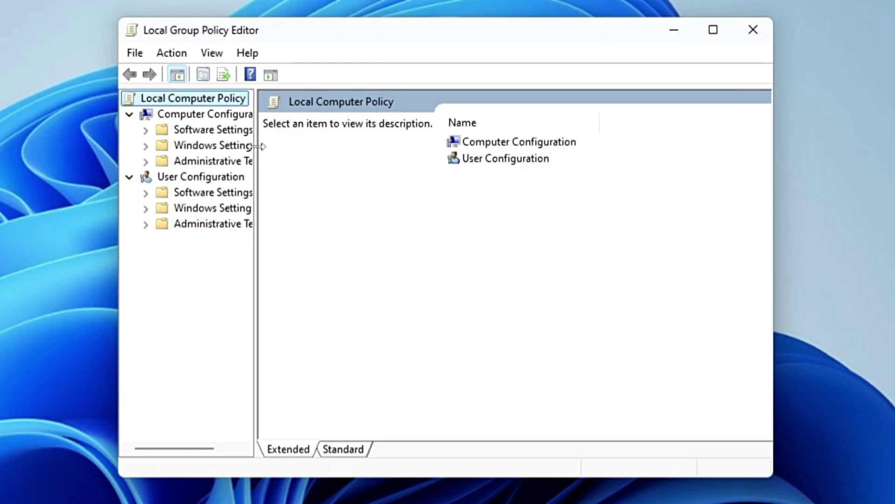
Open the App Privacy policies under Computer Configuration > Administrative Templates > Windows Components.
left_click_drag(257, 145, 316, 160)
left_click(230, 162)
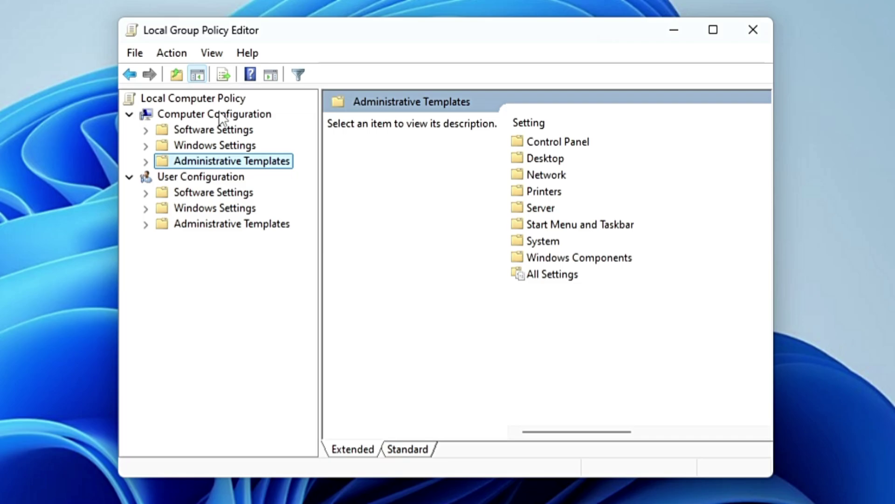
left_click(573, 258)
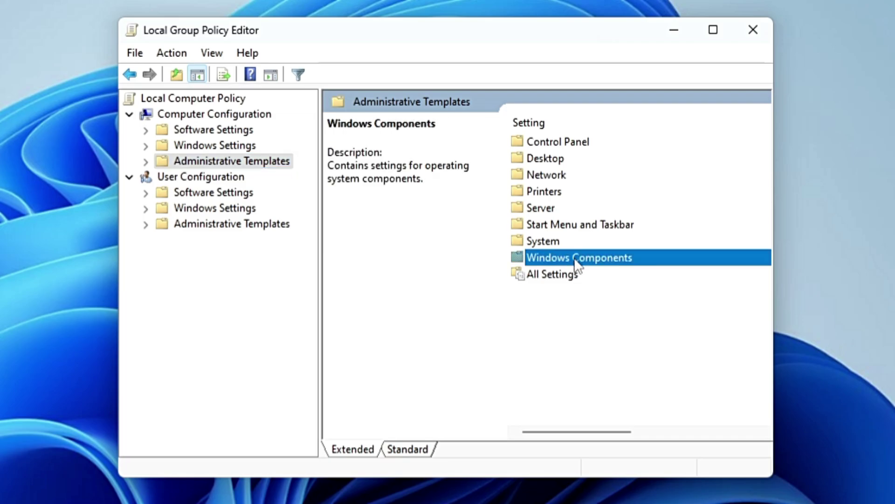
double_click(576, 260)
left_click(555, 256)
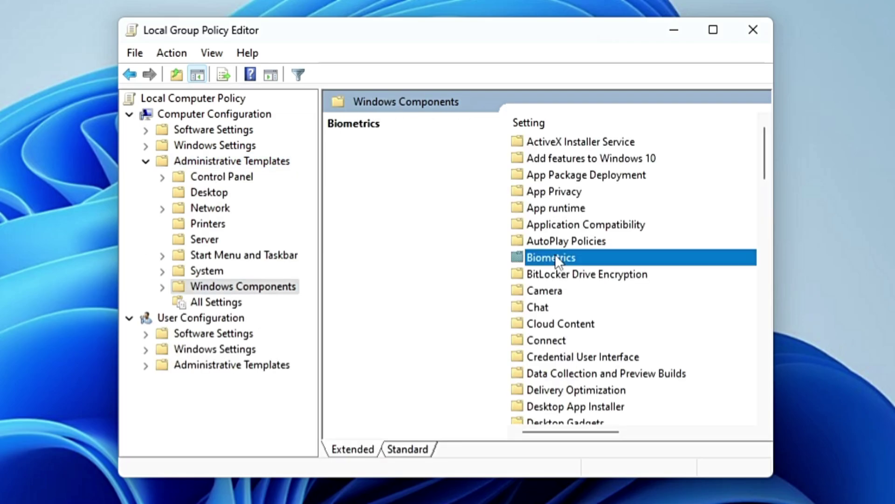
key("Home")
left_click(560, 207)
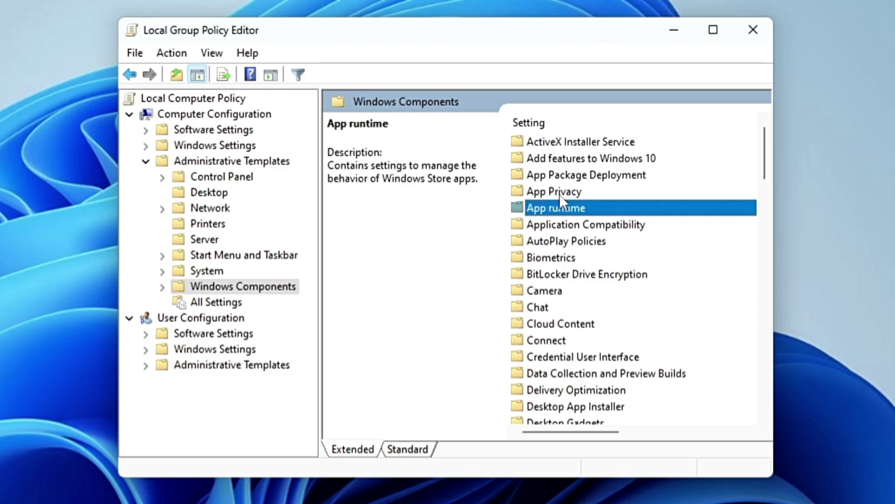
double_click(560, 192)
scroll(559, 224, "down", 3)
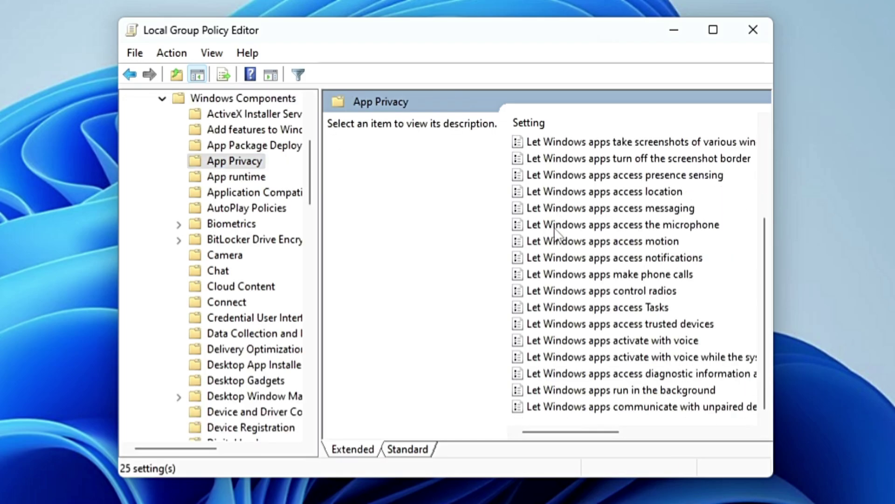
Enable the "Let Windows apps run in the background" policy with Force Deny as default for all apps, and close the policy editor.
left_click(582, 390)
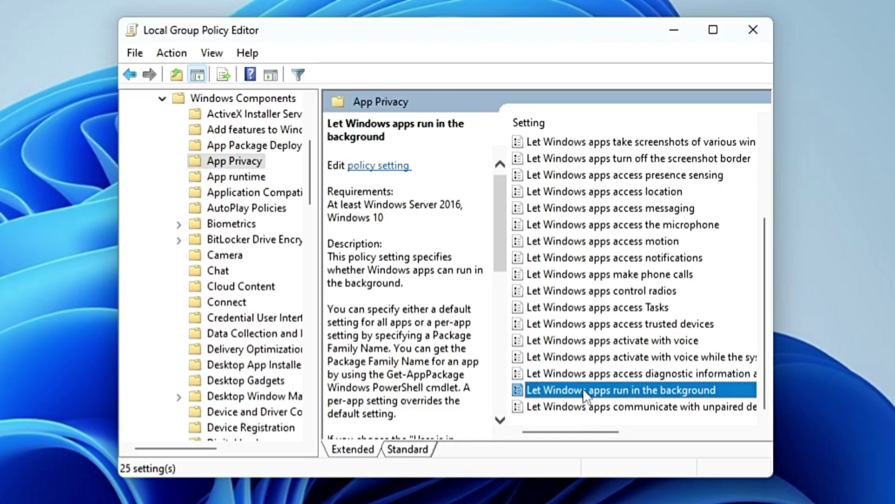
double_click(639, 390)
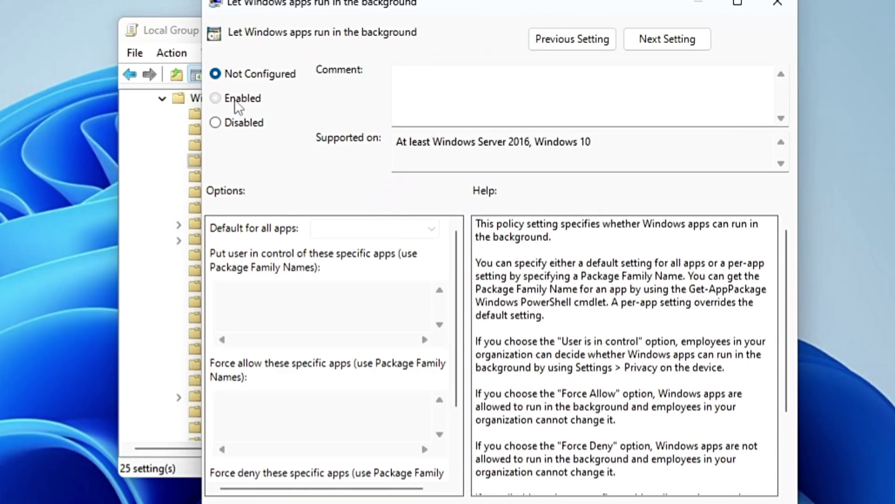
left_click(238, 105)
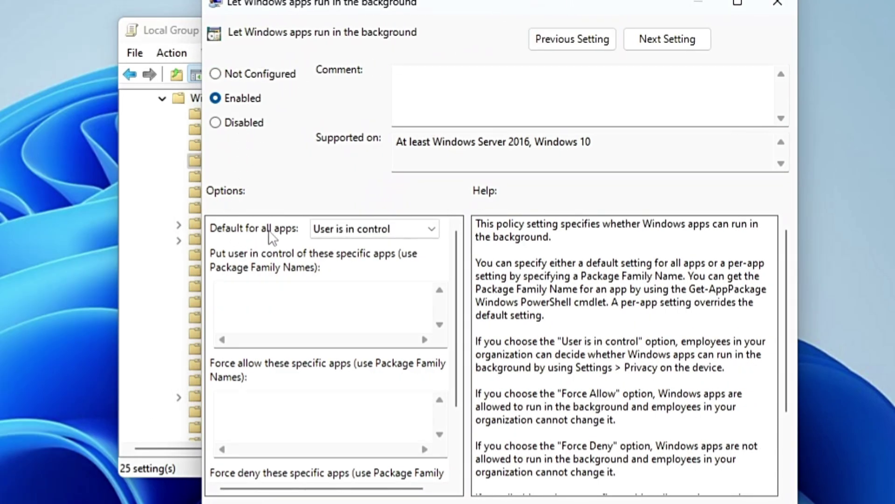
left_click(356, 229)
left_click(344, 270)
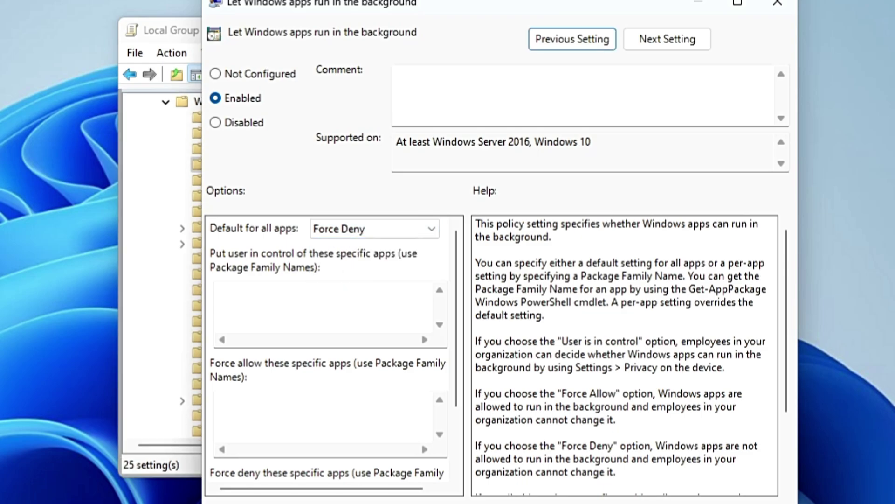
left_click(616, 503)
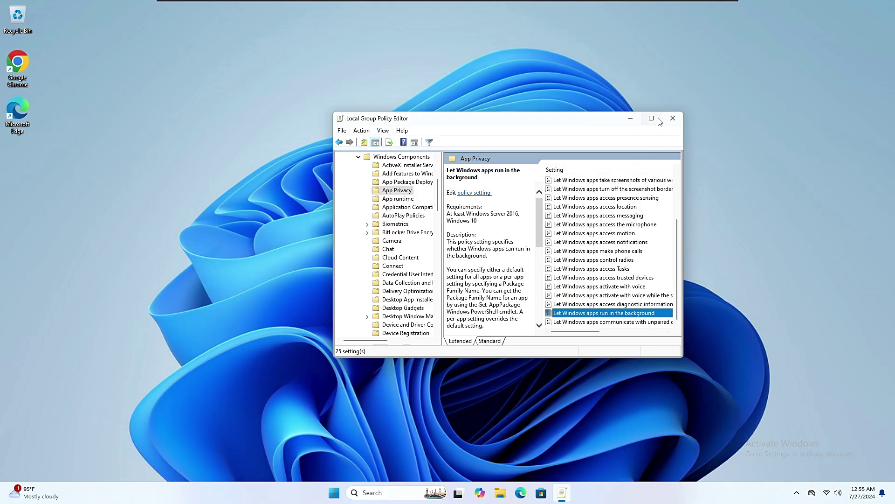
left_click(672, 117)
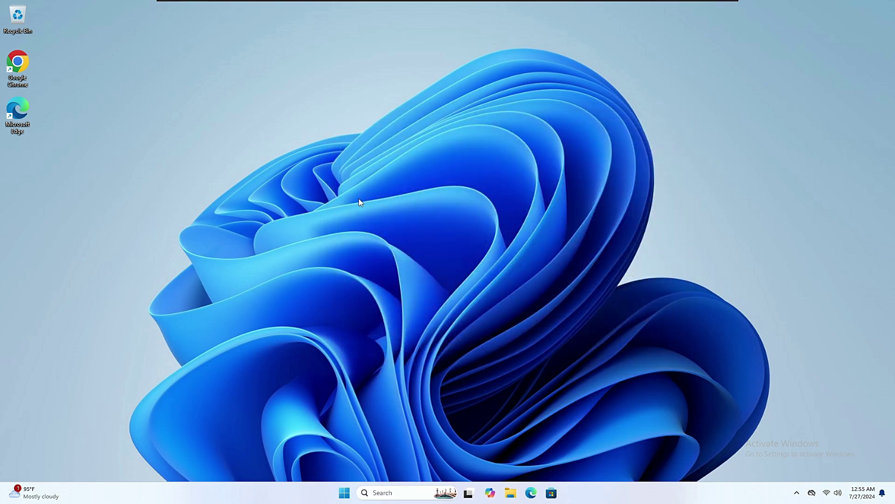
Disable msedge and OneDrive among Task Manager's startup apps, and close Task Manager.
right_click(346, 495)
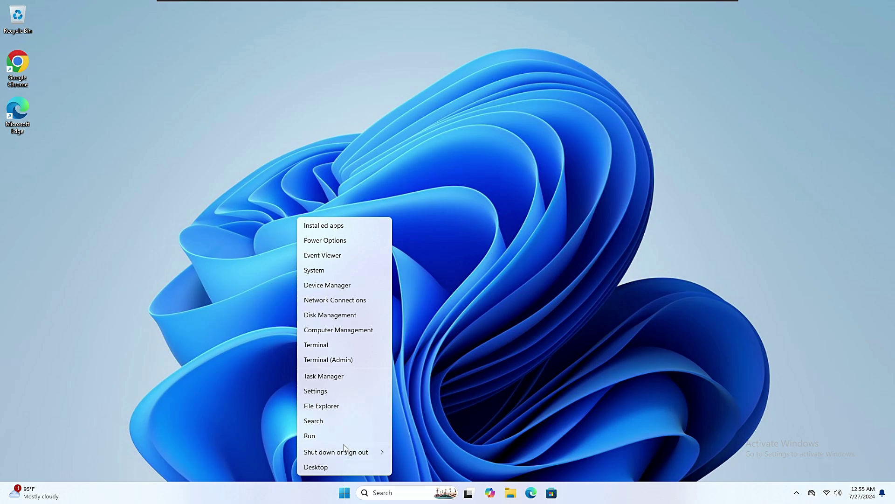
left_click(328, 375)
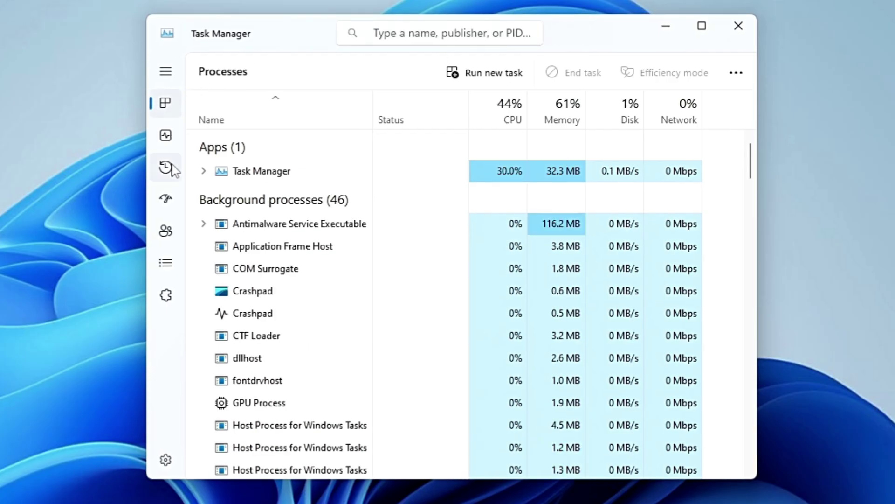
left_click(169, 169)
left_click(166, 199)
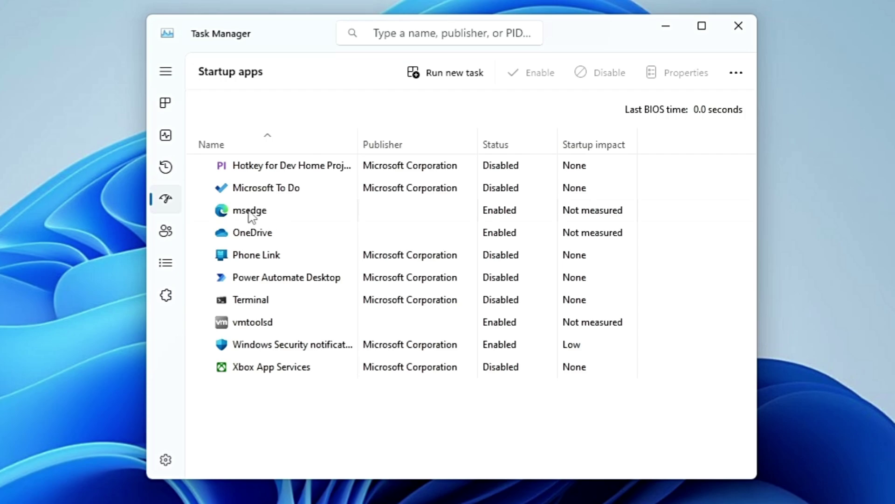
right_click(490, 214)
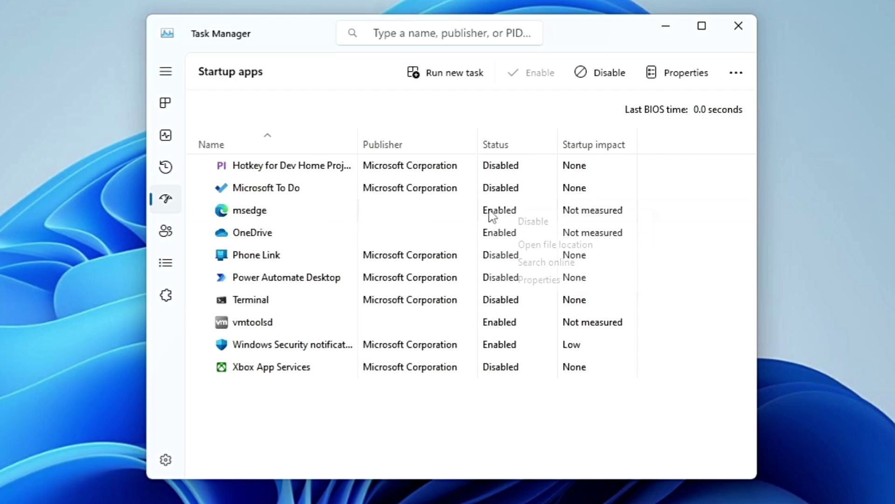
left_click(522, 223)
left_click(517, 233)
right_click(513, 238)
left_click(514, 244)
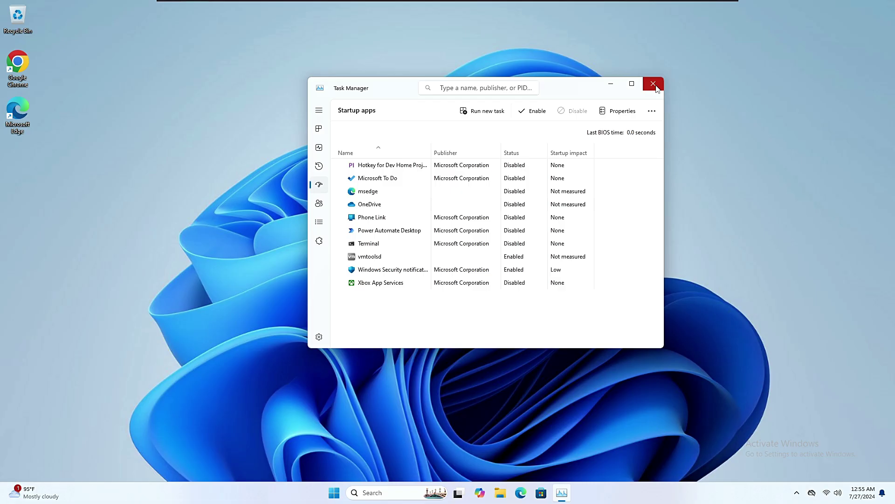
left_click(738, 26)
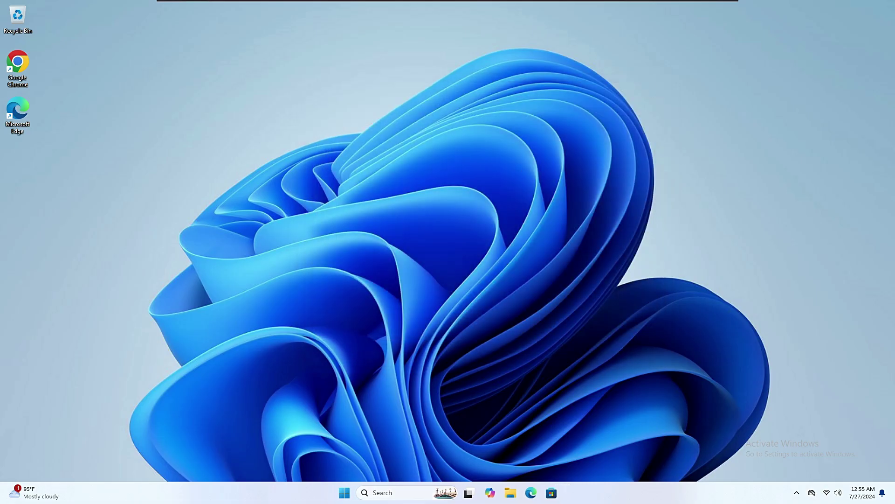
Search for cmd, run Command Prompt as administrator, and move its window to the middle of the desktop.
left_click(402, 494)
type("cmd")
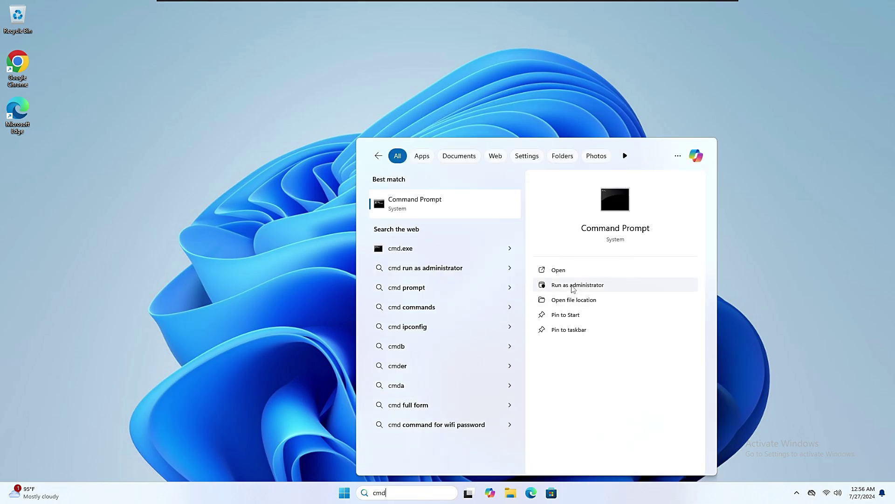
left_click(574, 284)
left_click(476, 311)
left_click_drag(252, 20, 559, 131)
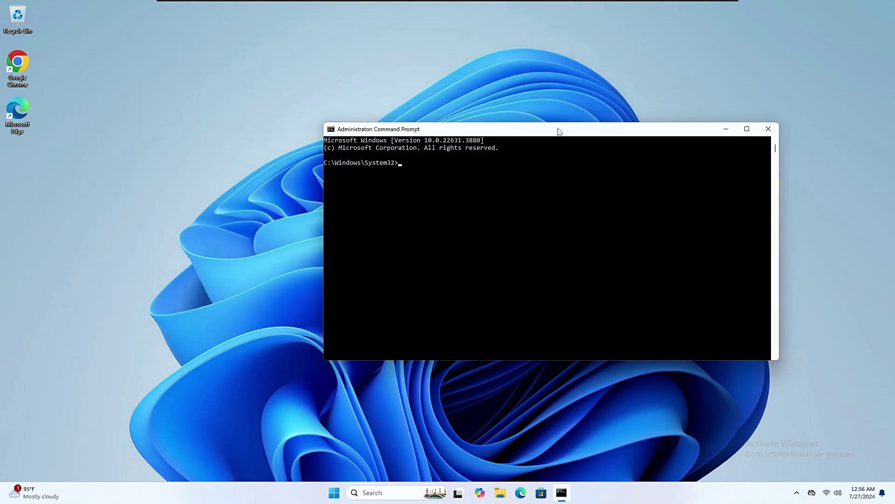
Flush the DNS cache with ipconfig /flushdns and re-register DNS with ipconfig /registerdns.
type("ipconfig /flushdns")
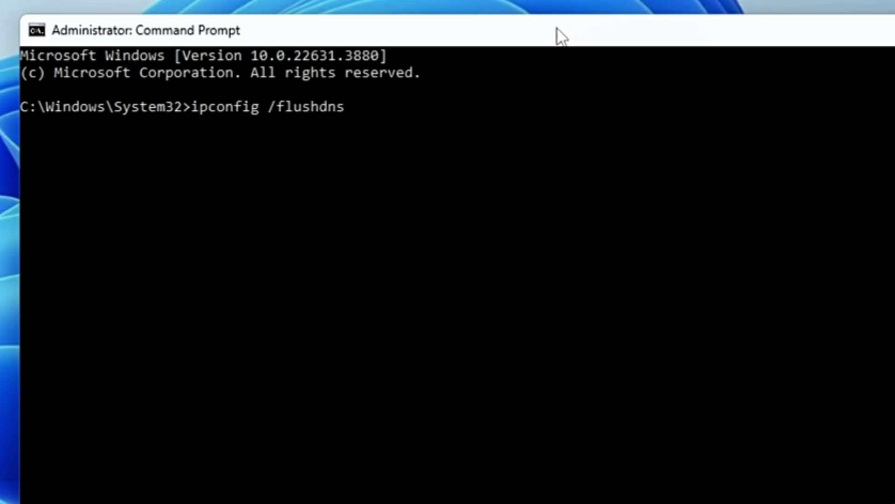
key("Return")
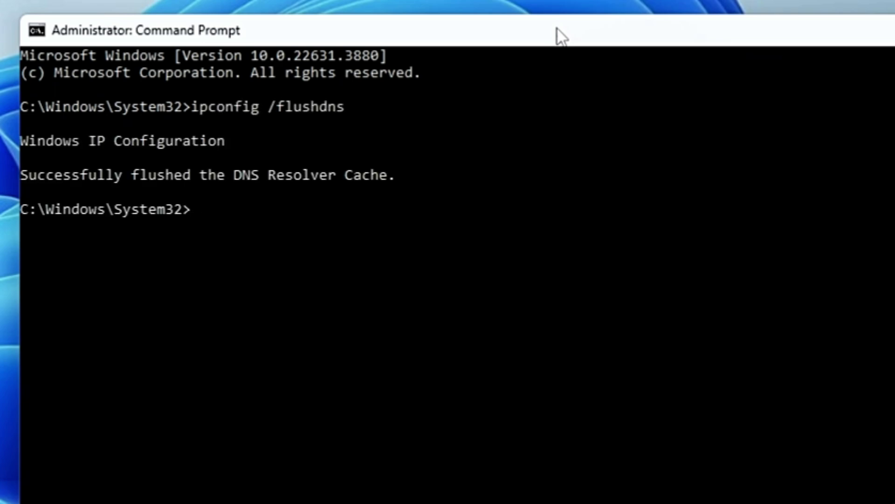
type("ipconfi")
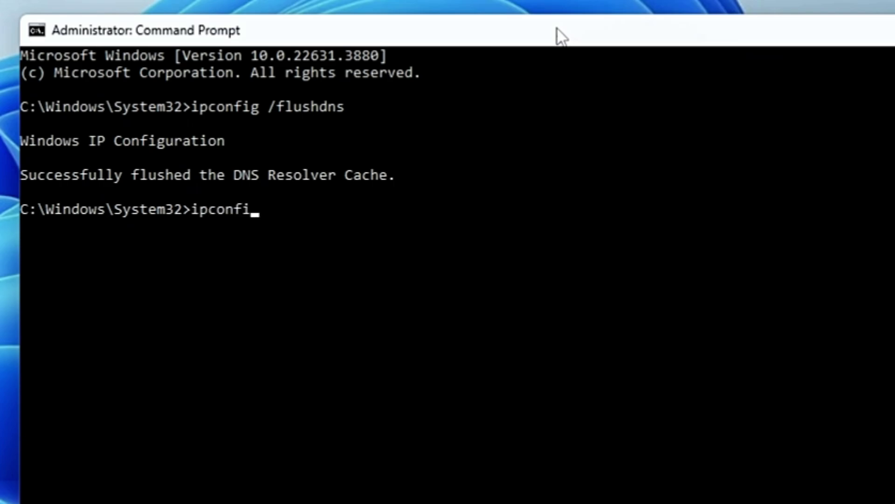
type("g /registerdns")
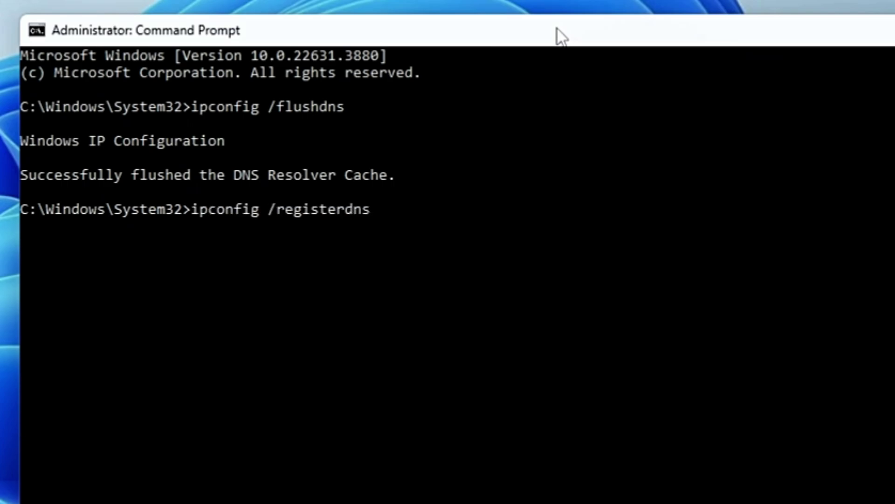
key("Return")
Release and renew the computer's IP addresses with ipconfig /release and ipconfig /renew.
type("ipconfig")
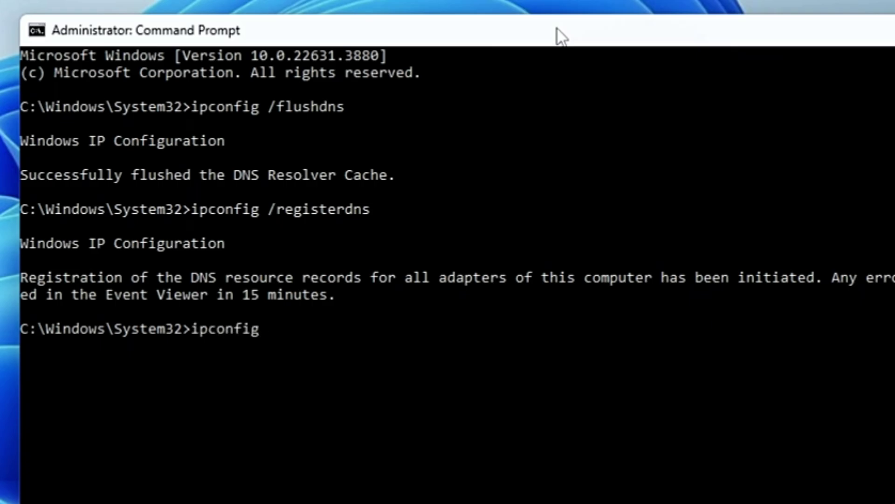
type(" /release")
key("Return")
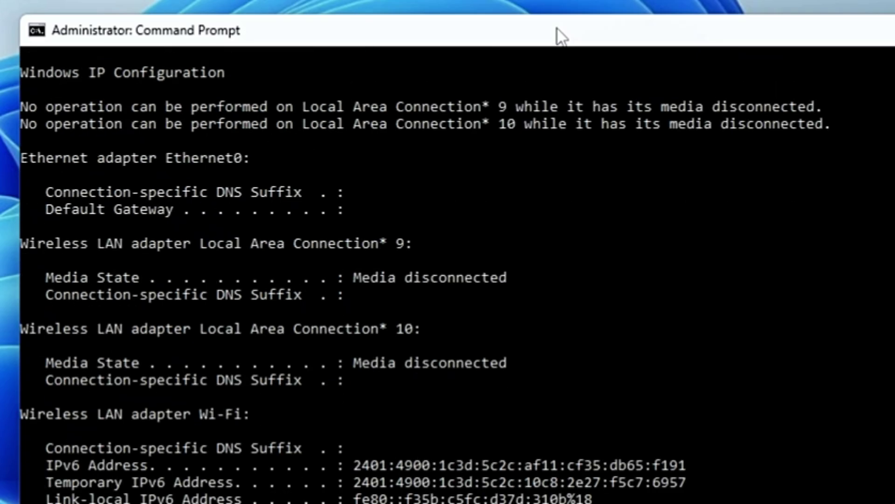
type("ipconfig /renew")
key("Return")
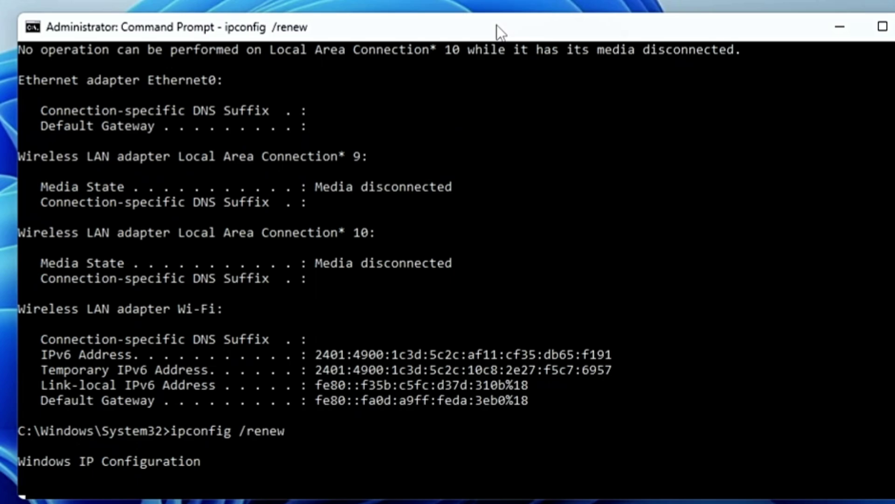
Reset the Winsock catalog with netsh winsock reset and close Command Prompt.
type("net")
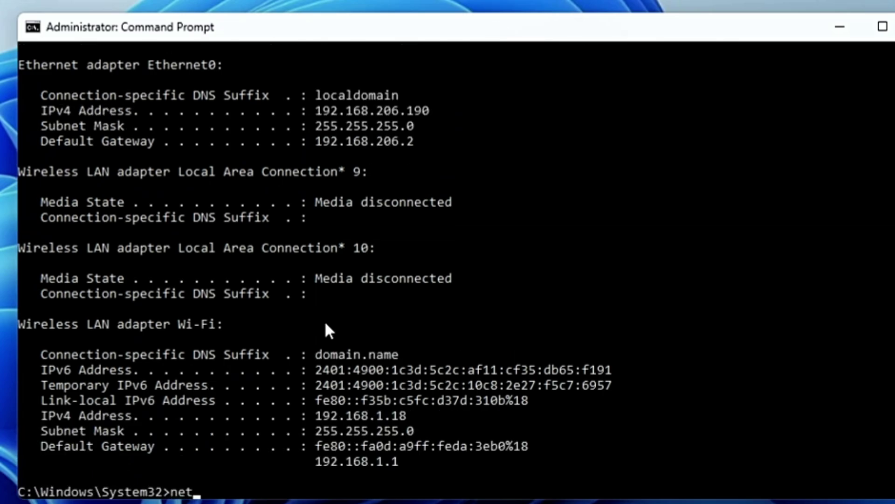
type("sh winsock res")
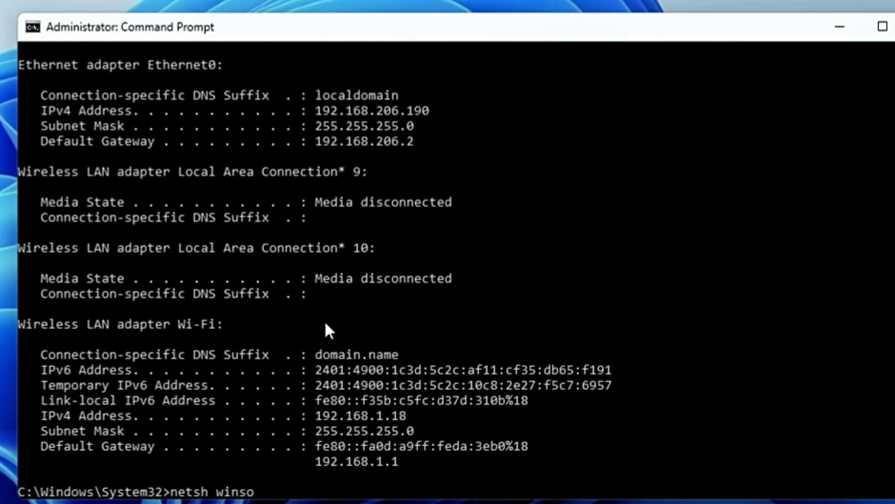
type("et")
key("Return")
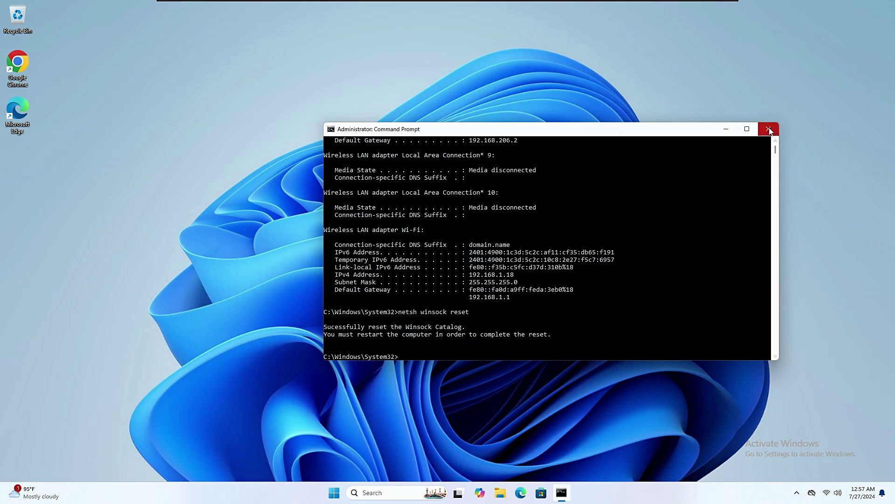
left_click(769, 131)
Restart the computer from the Start menu's power options.
left_click(345, 490)
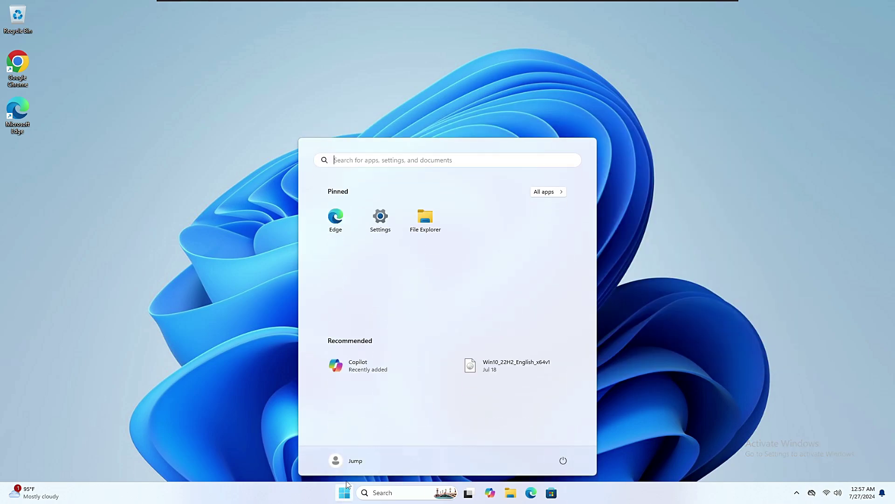
left_click(563, 461)
left_click(564, 440)
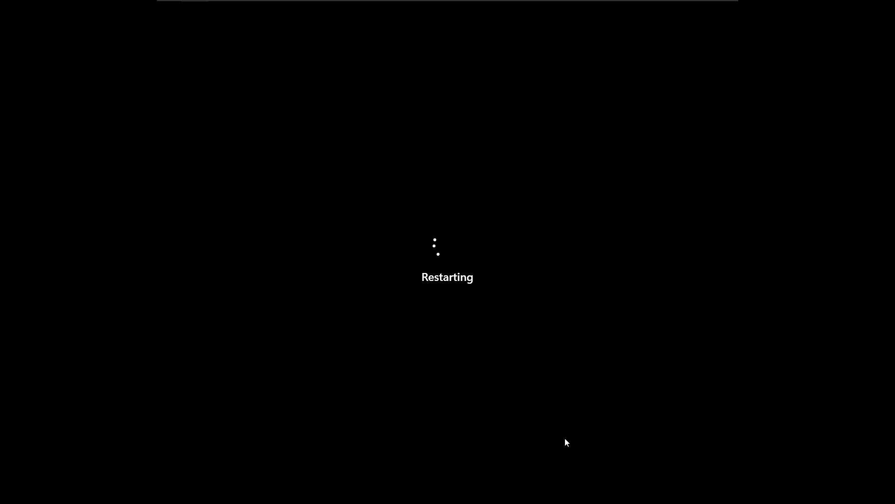